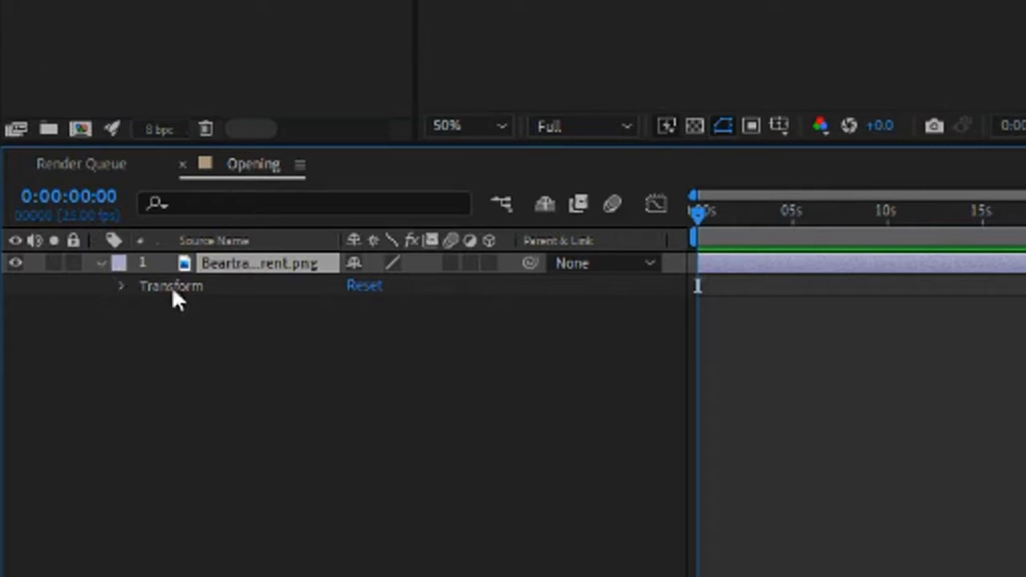
# Step: Place the bear just outside the composition's left edge at Position -192, 368 and keyframe that Position at 0 seconds
pyautogui.click(118, 291)
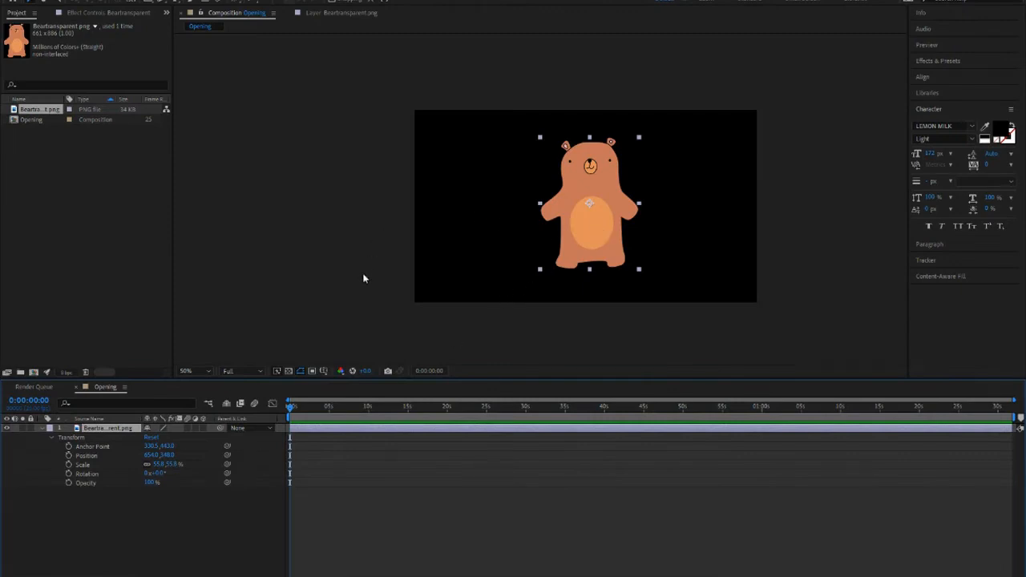
pyautogui.moveTo(608, 235); pyautogui.dragTo(377, 236)
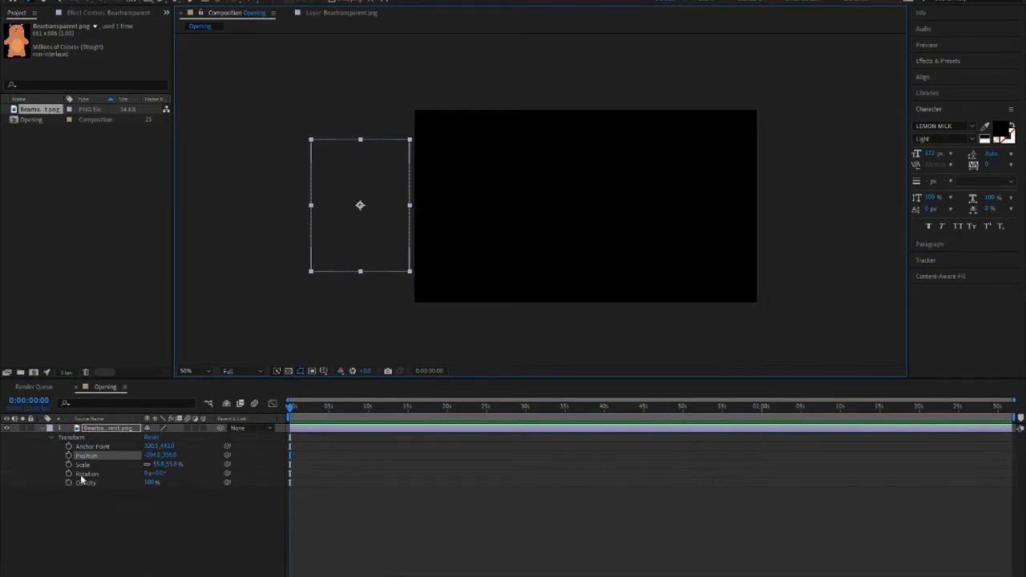
pyautogui.moveTo(357, 222); pyautogui.dragTo(351, 204)
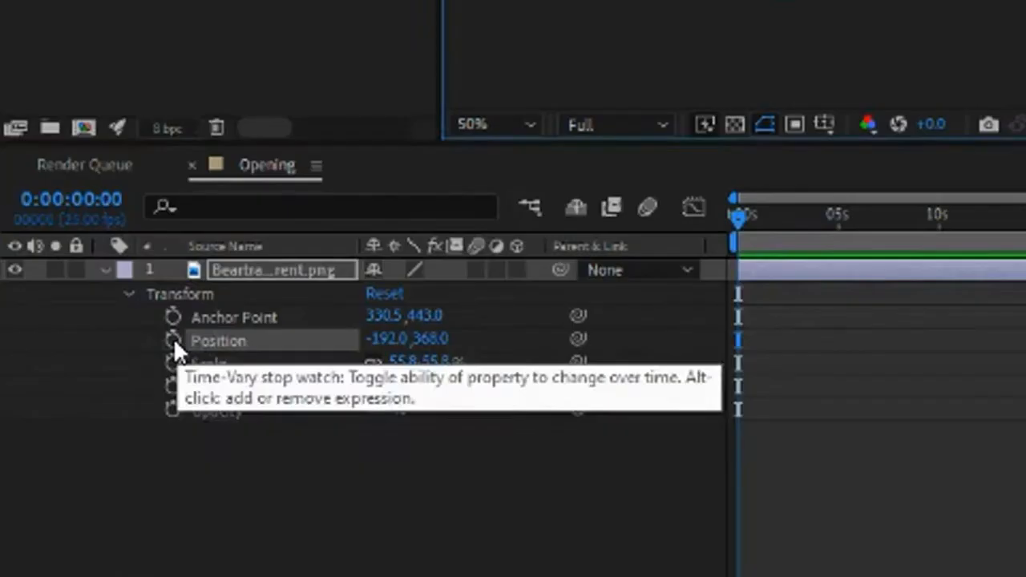
pyautogui.click(68, 454)
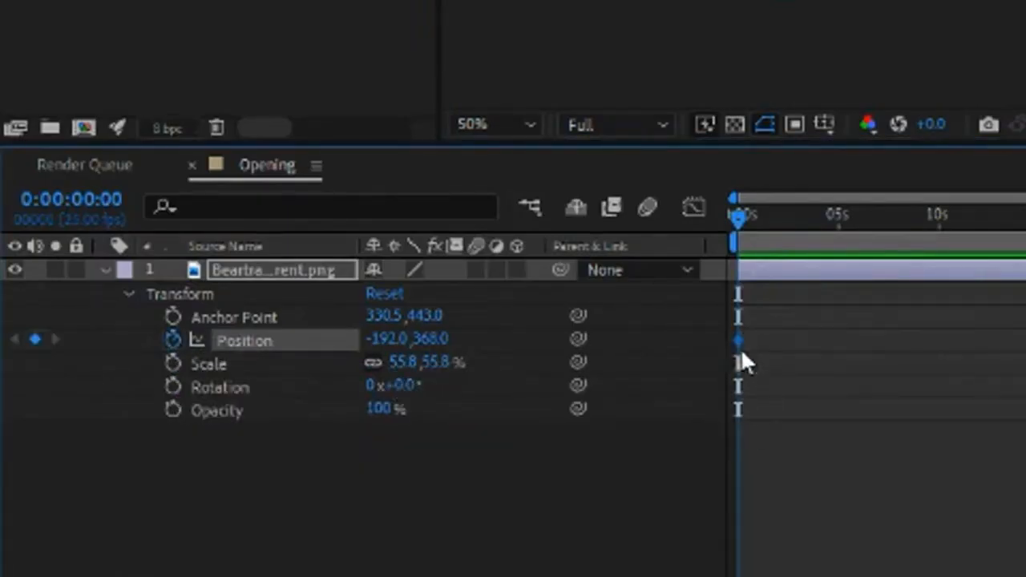
# Step: At 0:00:04:17, move the bear horizontally across to just outside the composition's right edge to create a second Position keyframe
pyautogui.moveTo(742, 353)
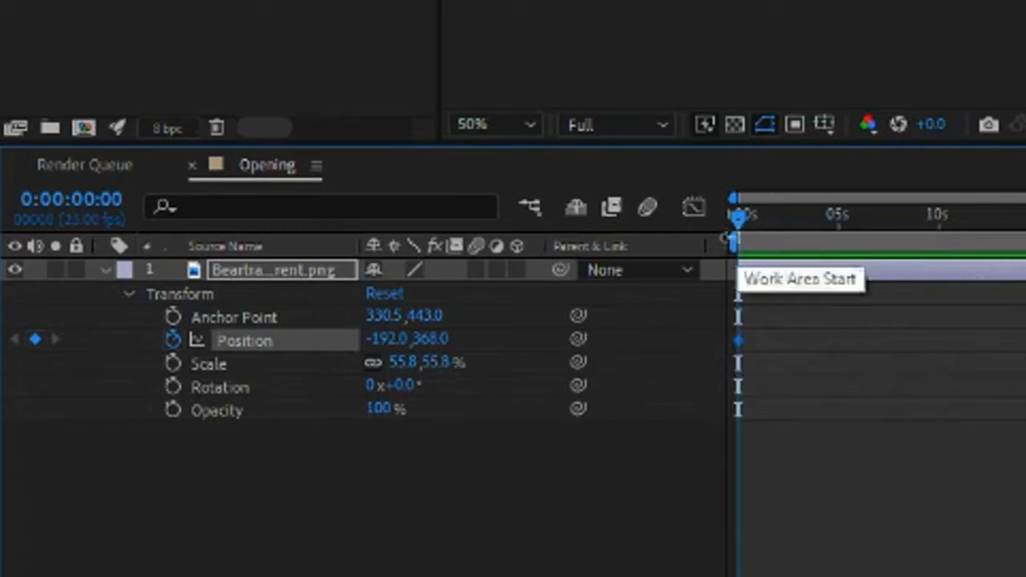
pyautogui.moveTo(740, 217); pyautogui.dragTo(835, 231)
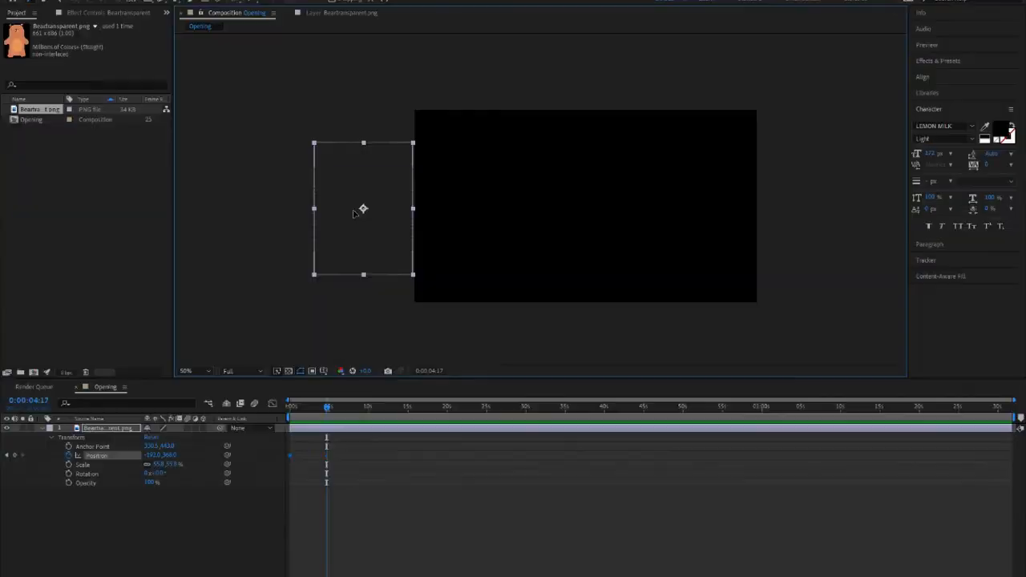
pyautogui.moveTo(361, 209); pyautogui.dragTo(799, 209)
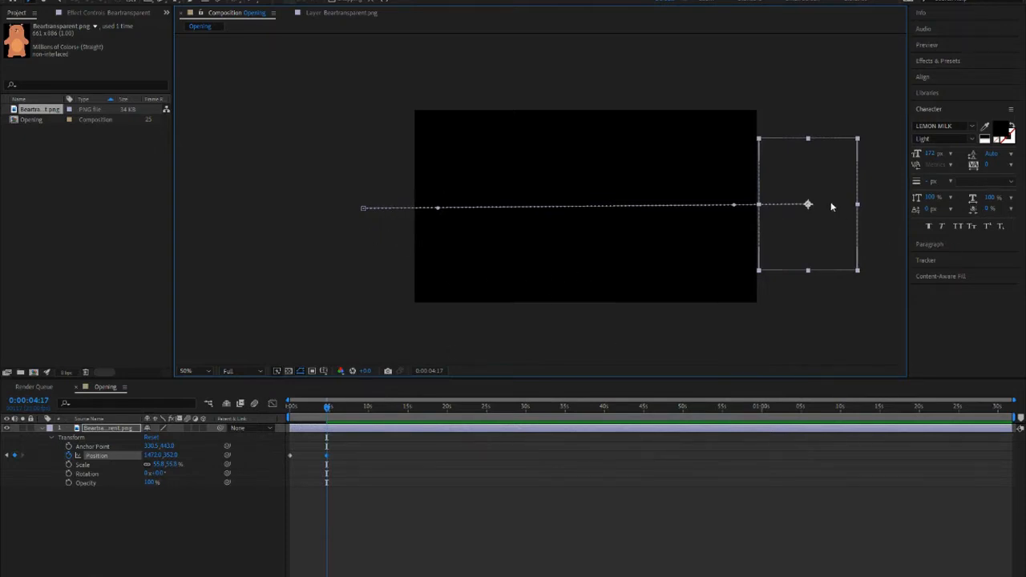
pyautogui.moveTo(816, 208); pyautogui.dragTo(817, 213)
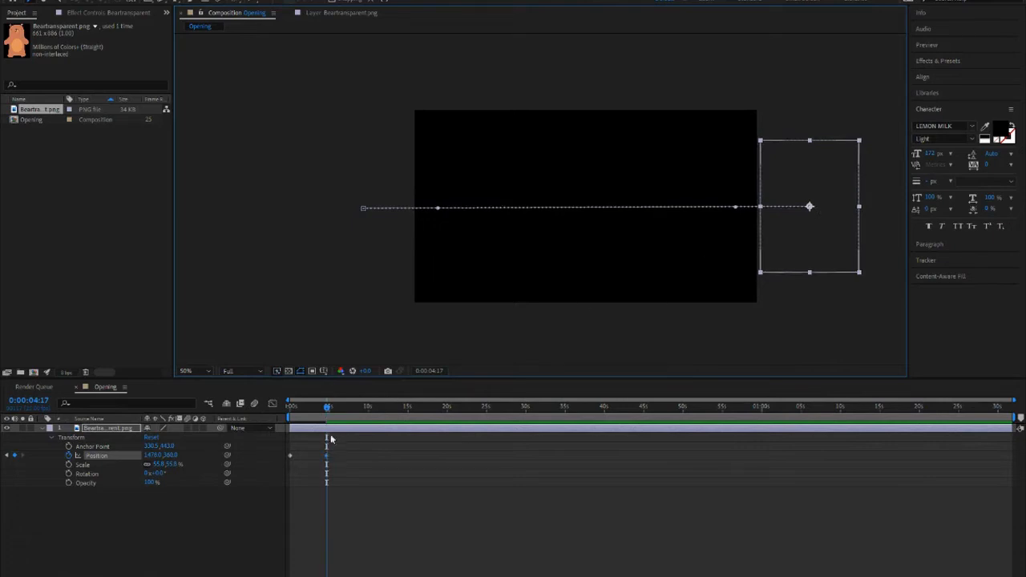
# Step: Preview the bear's movement across the composition from the start and return to 0 seconds
pyautogui.moveTo(327, 407); pyautogui.dragTo(290, 407)
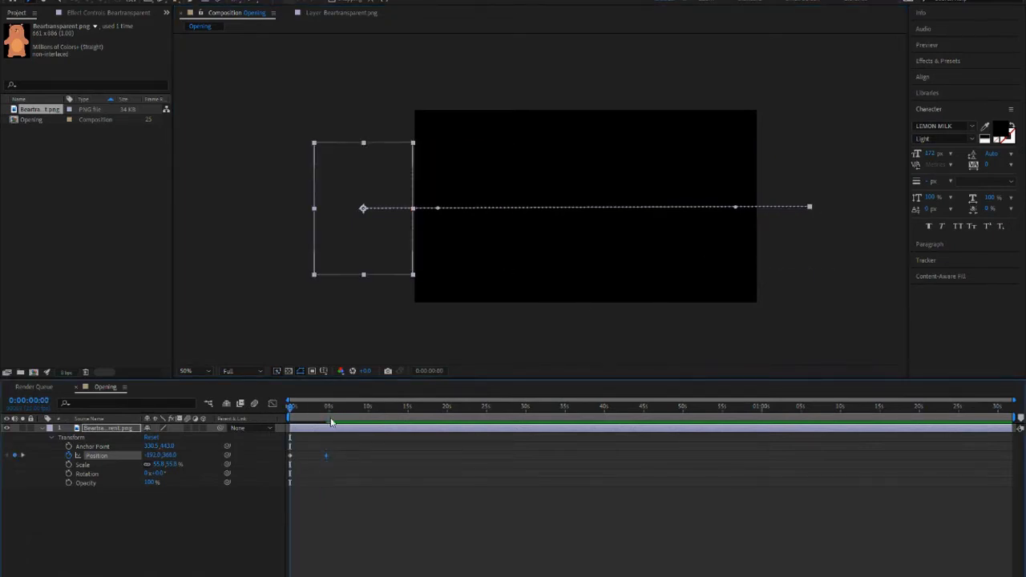
pyautogui.click(350, 475)
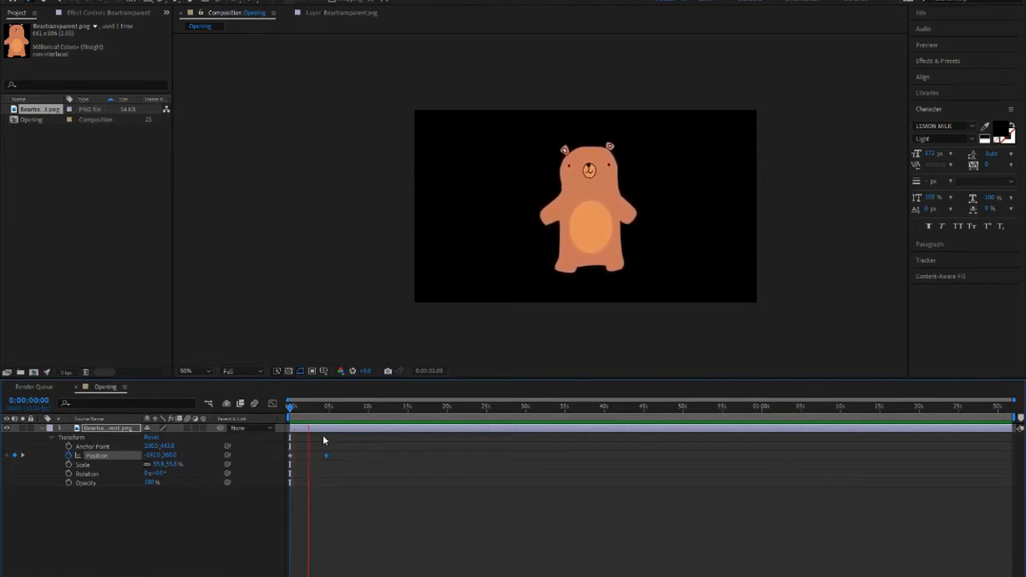
pyautogui.moveTo(316, 409); pyautogui.dragTo(289, 410)
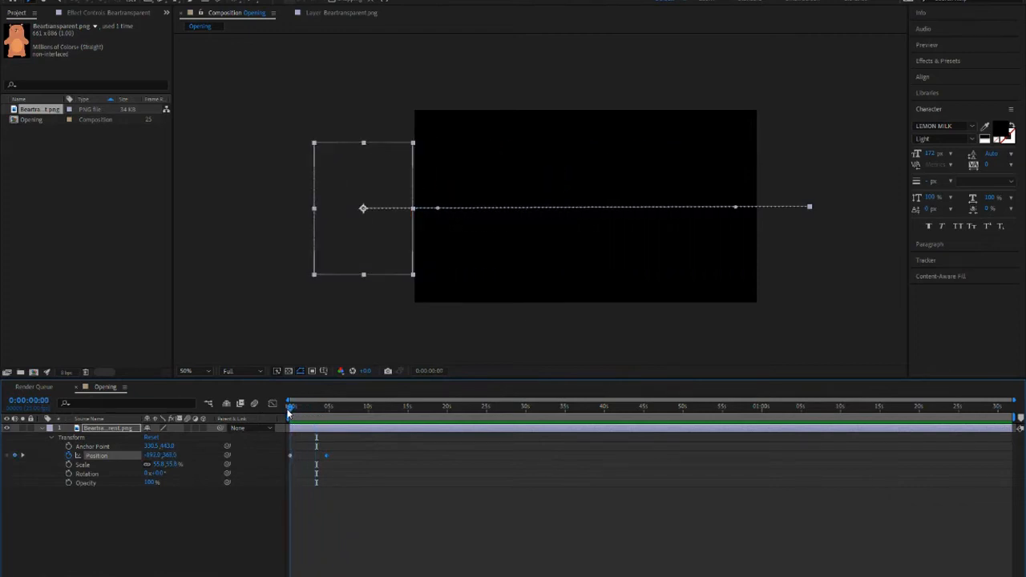
# Step: Shift the second Position keyframe earlier to a little over 2 seconds and preview the faster movement
pyautogui.moveTo(326, 455); pyautogui.dragTo(310, 456)
pyautogui.press('space')
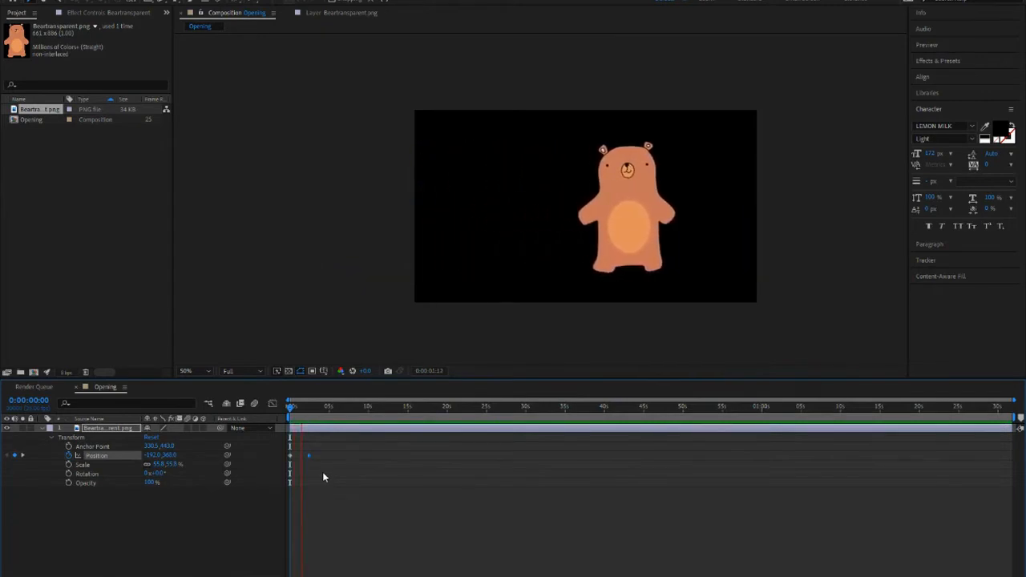
pyautogui.press('space')
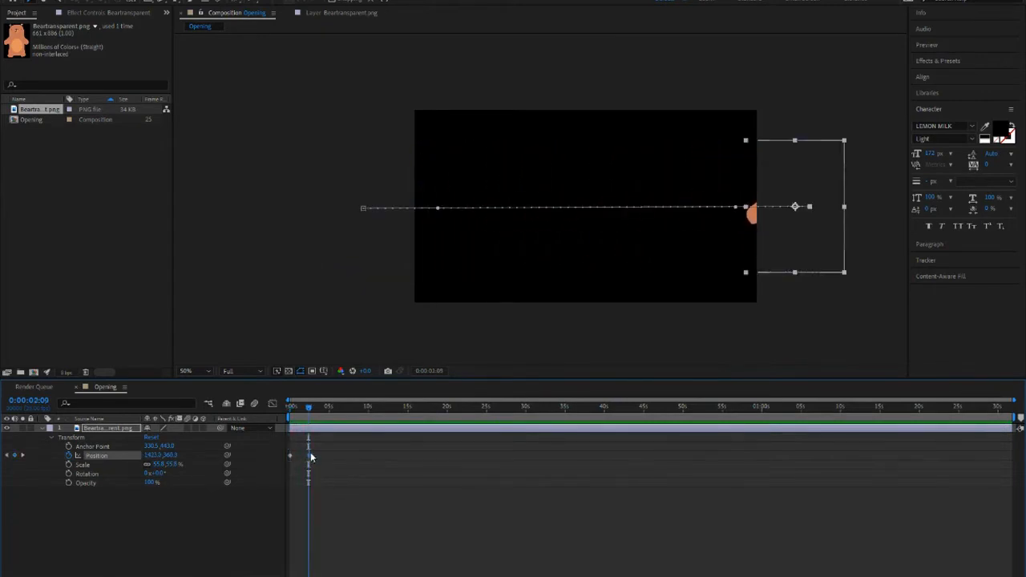
# Step: Undo the keyframe shift and the second Position keyframe, and return to 0 seconds
pyautogui.moveTo(312, 462)
pyautogui.click(327, 396)
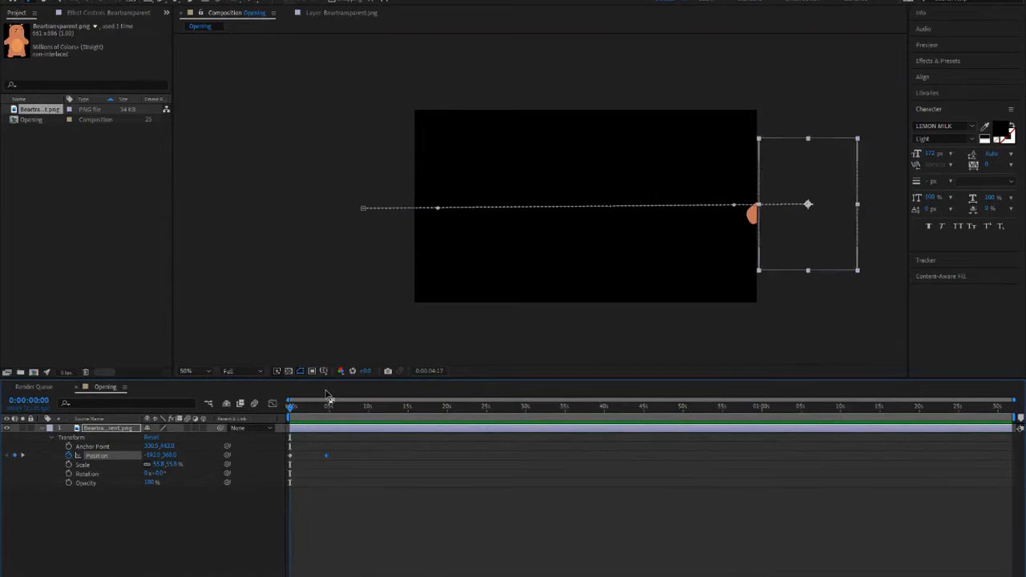
pyautogui.moveTo(327, 407); pyautogui.dragTo(289, 408)
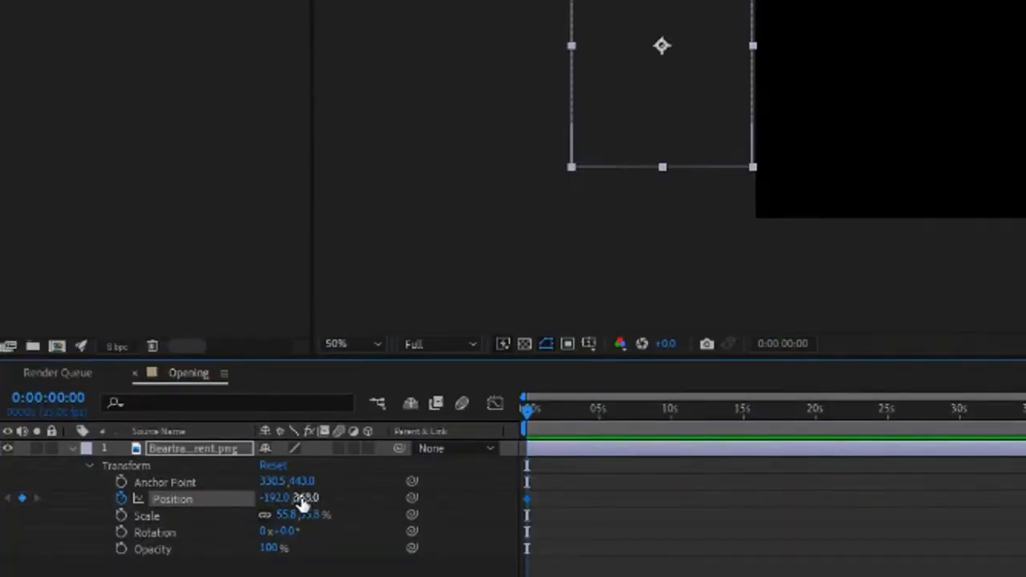
# Step: Try sliding the bear across the composition by changing its Position values directly at 0 seconds, and undo those changes
pyautogui.moveTo(294, 500); pyautogui.dragTo(685, 498)
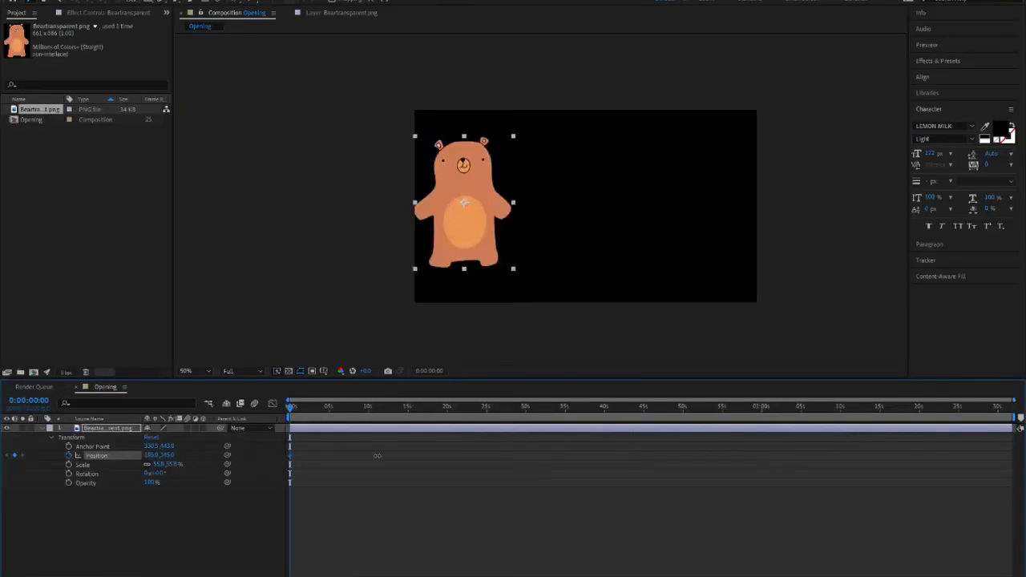
pyautogui.moveTo(376, 456); pyautogui.dragTo(979, 454)
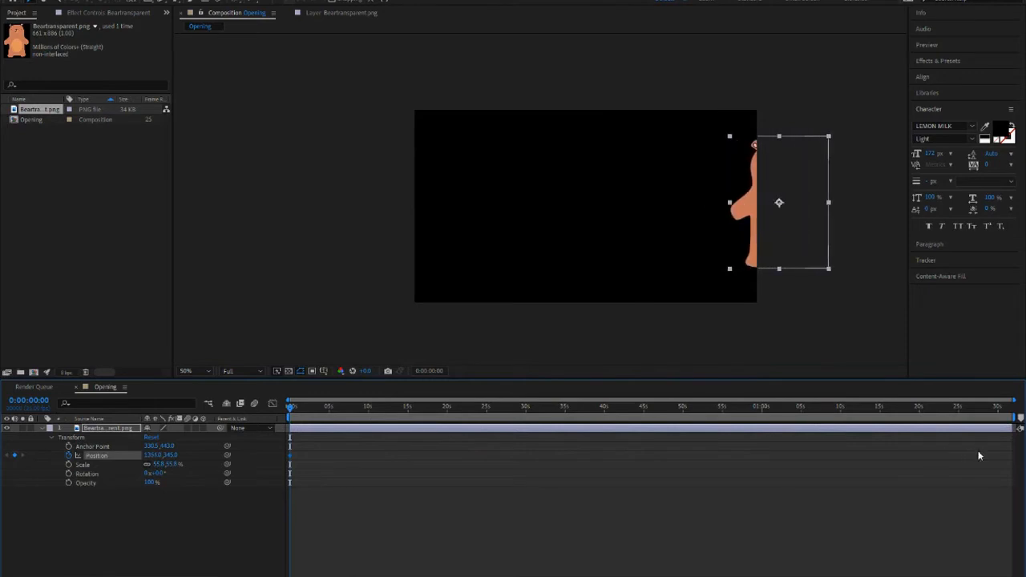
pyautogui.hotkey('ctrl', 'z')
pyautogui.hotkey('ctrl', 'z')
# Step: At 0:00:04:09, set the bear's horizontal Position to 1506 so it exits past the right edge, and preview the movement
pyautogui.click(324, 409)
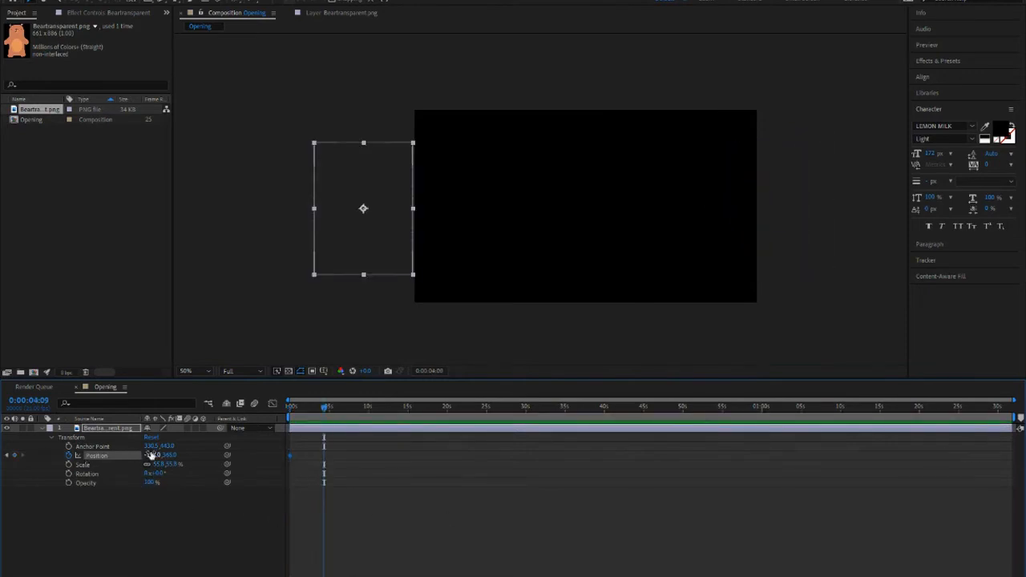
pyautogui.moveTo(151, 455); pyautogui.dragTo(1016, 458)
pyautogui.moveTo(149, 456); pyautogui.dragTo(196, 457)
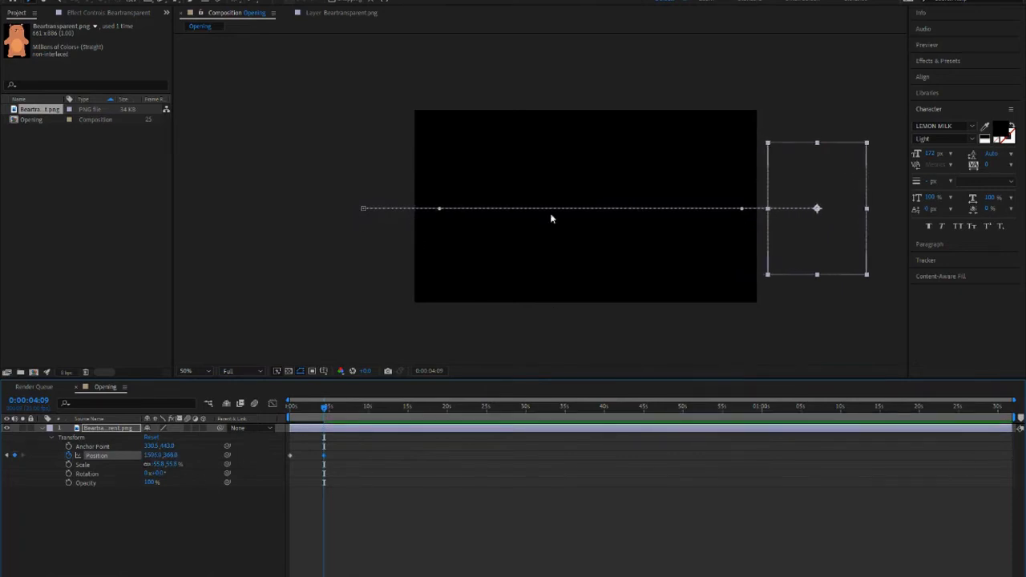
pyautogui.press('Home')
pyautogui.press('space')
pyautogui.press('space')
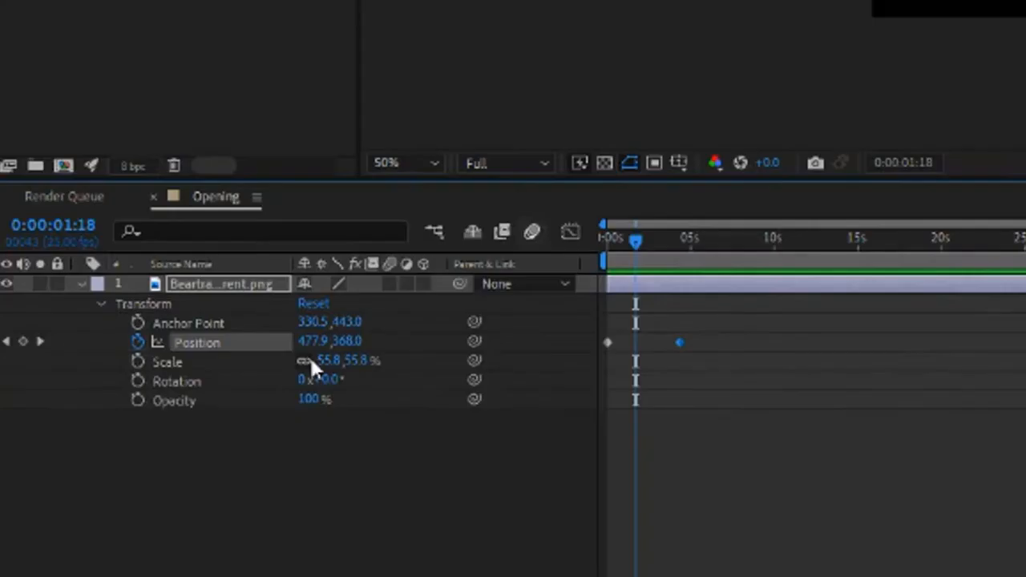
# Step: Keyframe the bear's Scale at 0 seconds and enlarge it to about 116.8% at 0:00:03:03
pyautogui.moveTo(629, 239); pyautogui.dragTo(595, 243)
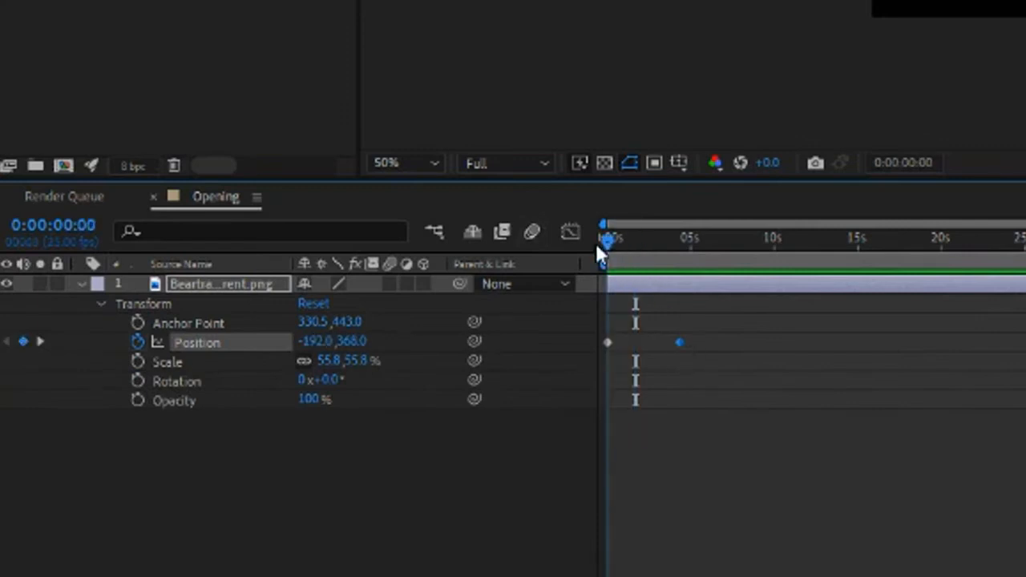
pyautogui.click(137, 361)
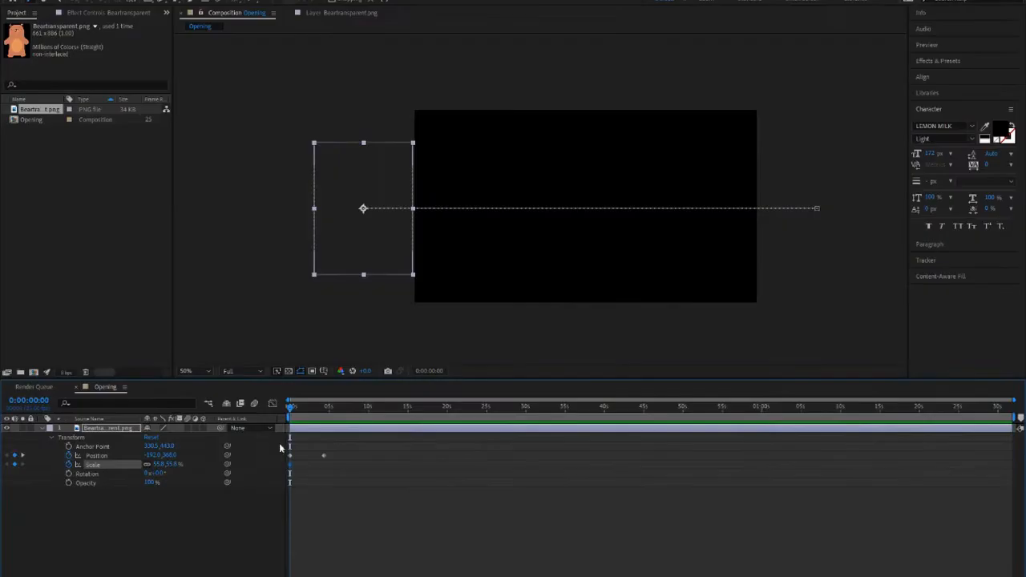
pyautogui.moveTo(293, 418); pyautogui.dragTo(318, 415)
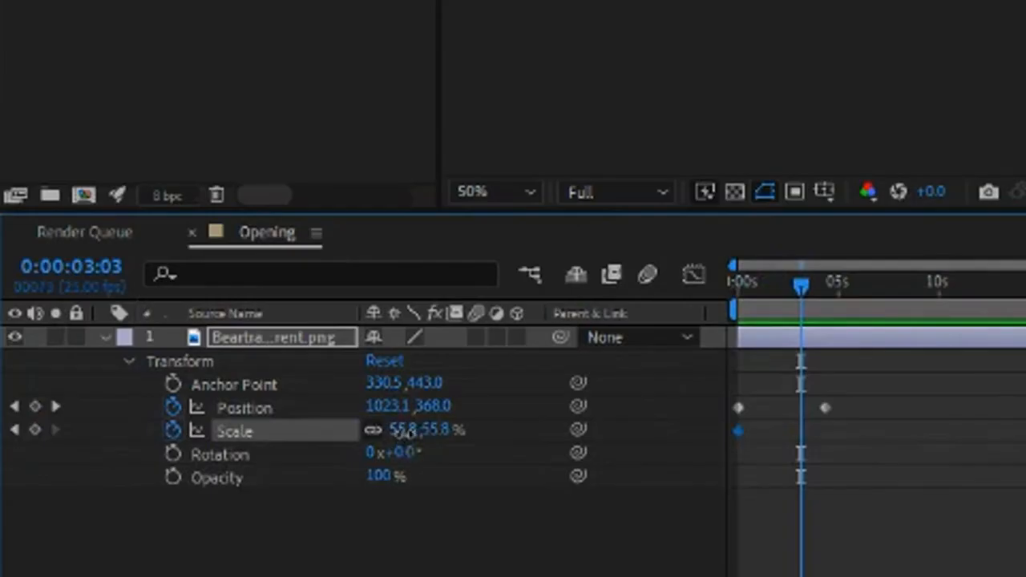
pyautogui.moveTo(161, 465); pyautogui.dragTo(170, 464)
pyautogui.moveTo(421, 431); pyautogui.dragTo(494, 442)
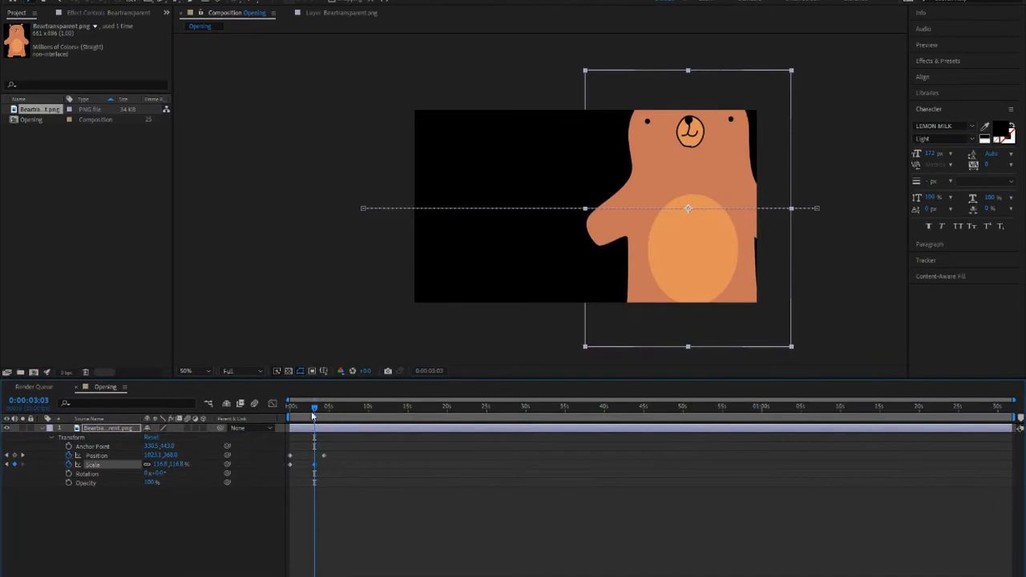
# Step: Preview the bear growing as it moves across the composition, and return to 0 seconds
pyautogui.moveTo(312, 411); pyautogui.dragTo(290, 410)
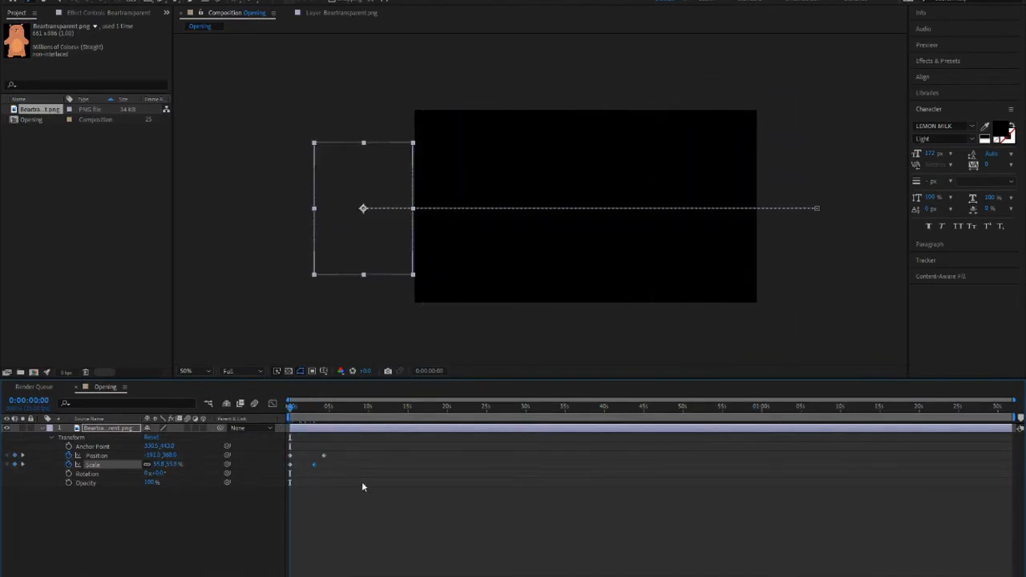
pyautogui.press('space')
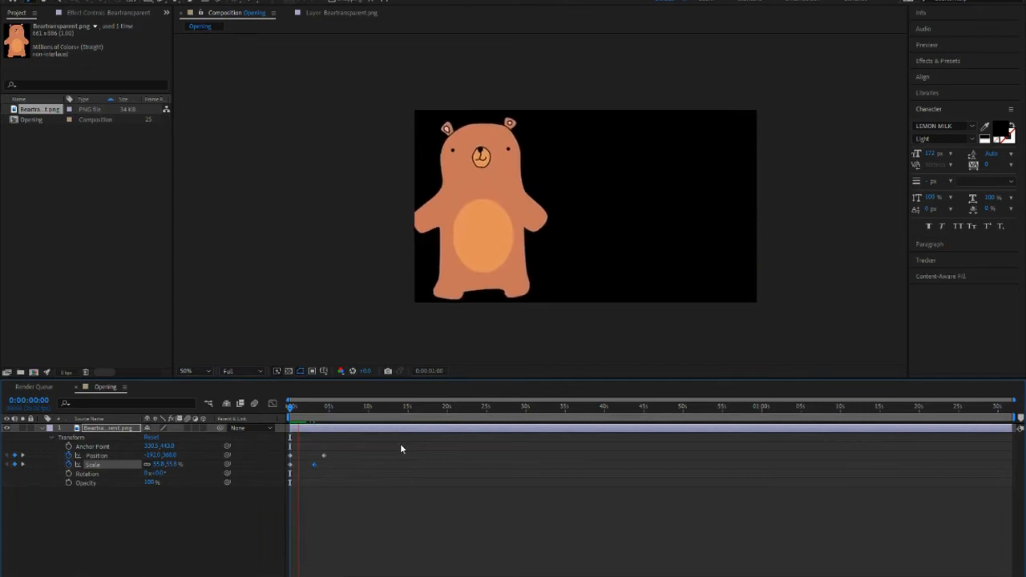
pyautogui.press('space')
pyautogui.press('Home')
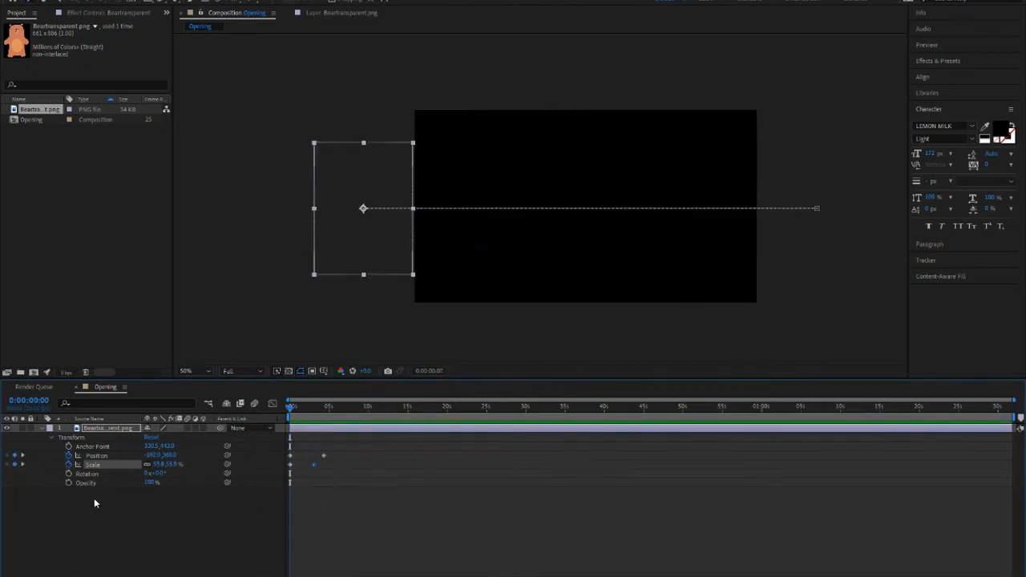
# Step: Try rotating the bear at 0:00:01:16, and undo both the rotation and the enlarged Scale keyframe
pyautogui.moveTo(299, 409); pyautogui.dragTo(303, 409)
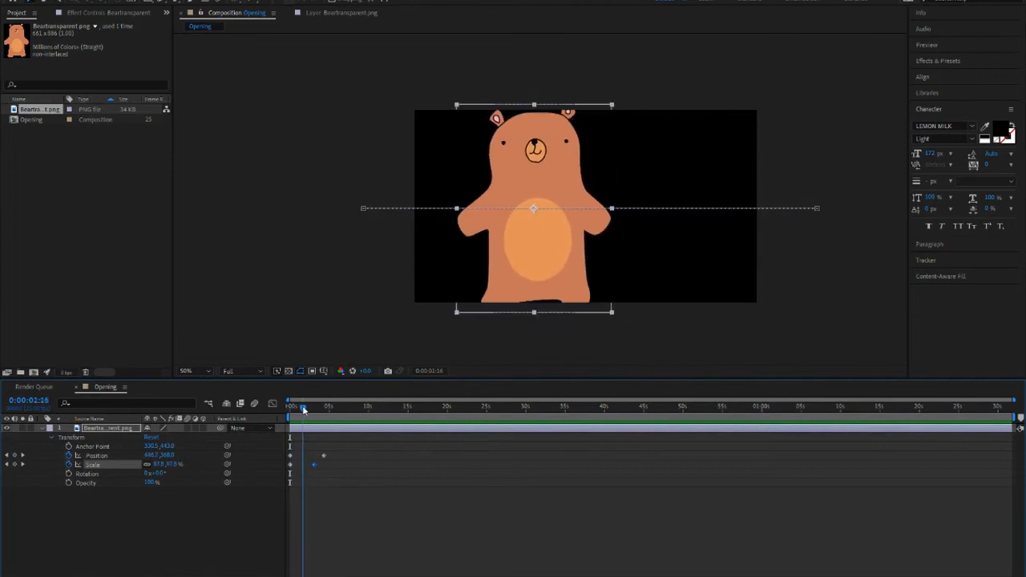
pyautogui.moveTo(151, 476); pyautogui.dragTo(360, 481)
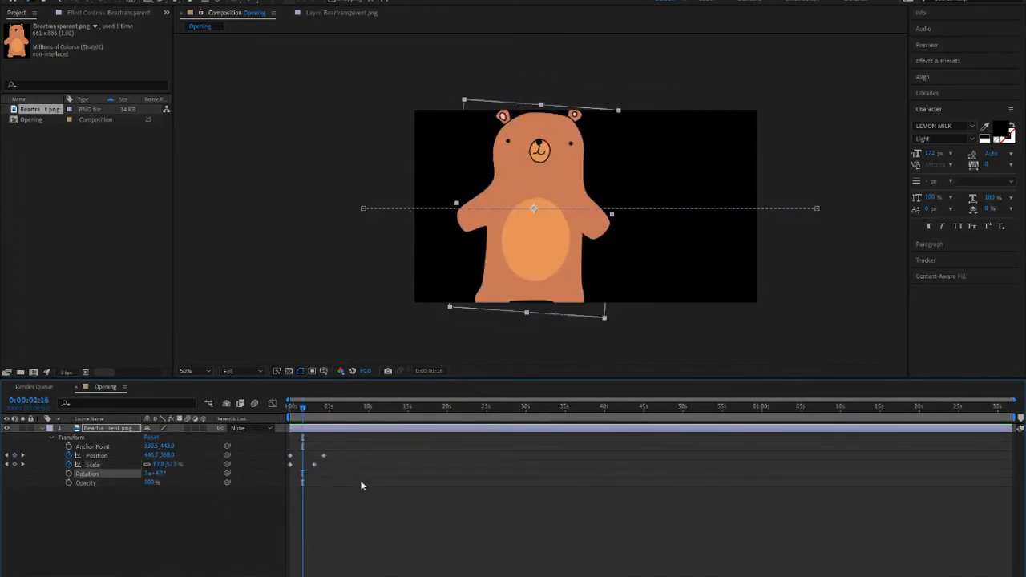
pyautogui.hotkey('ctrl', 'z')
pyautogui.hotkey('ctrl', 'z')
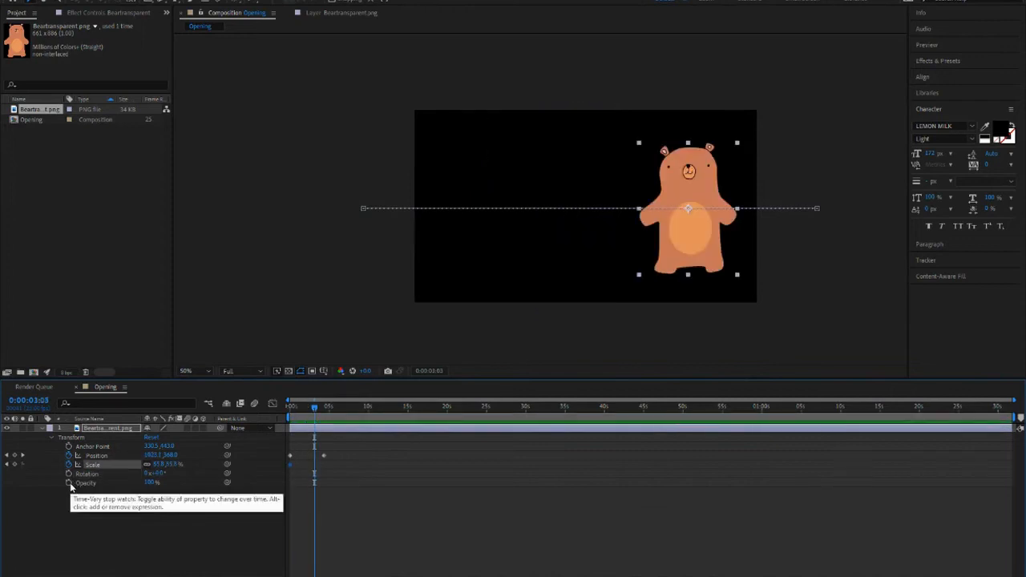
# Step: Keyframe the bear's Opacity at 0 seconds, set it to 0% at 0:00:03:01, and preview the fade-out
pyautogui.press('Home')
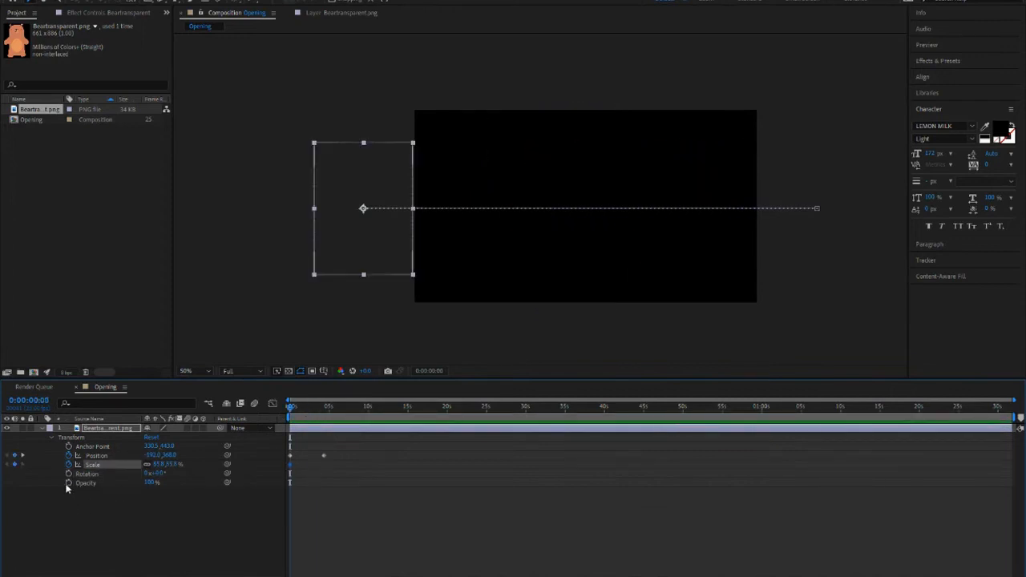
pyautogui.click(68, 482)
pyautogui.moveTo(290, 407); pyautogui.dragTo(312, 416)
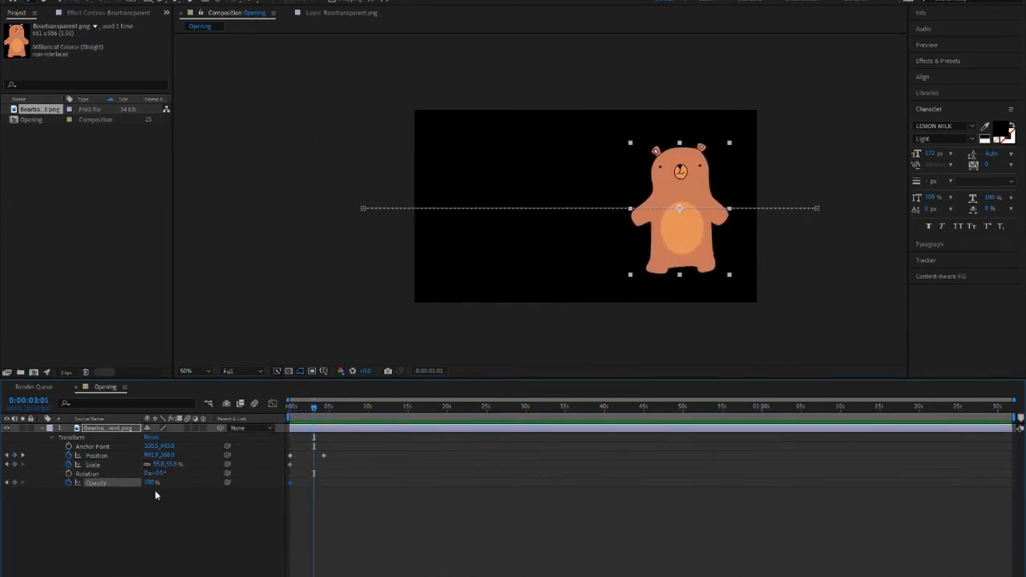
pyautogui.moveTo(152, 487); pyautogui.dragTo(127, 494)
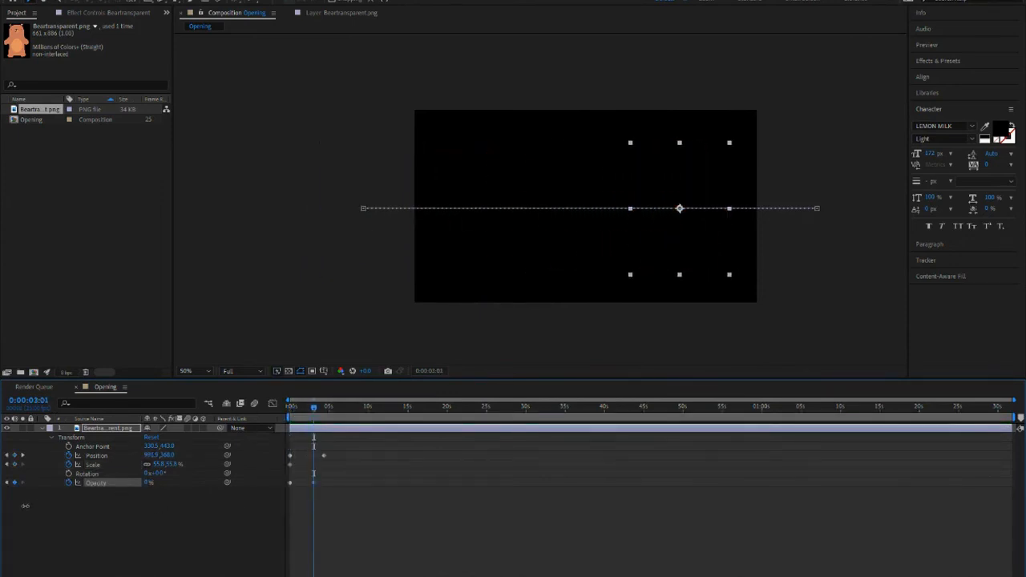
pyautogui.moveTo(312, 417); pyautogui.dragTo(273, 419)
pyautogui.press('space')
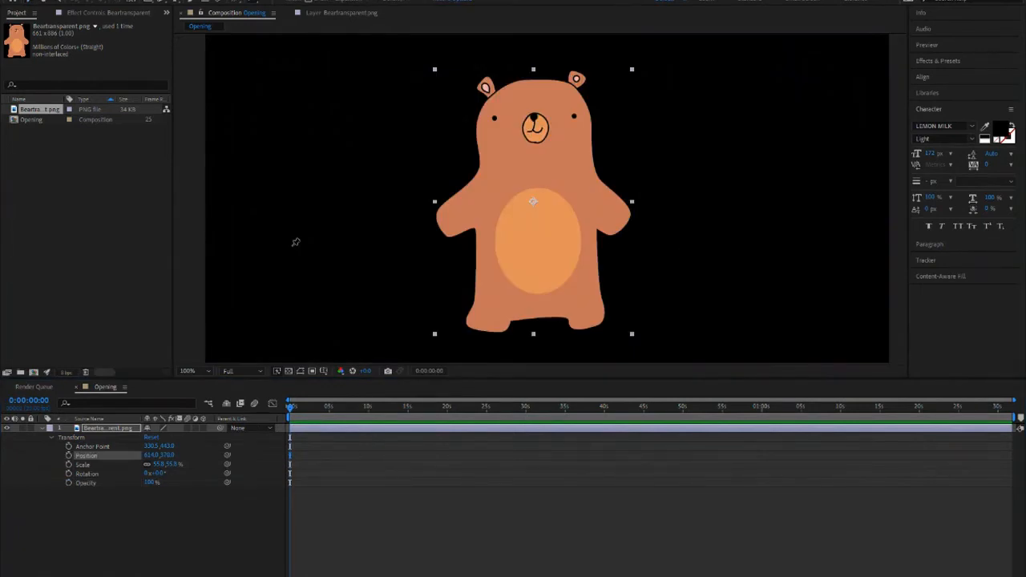
# Step: Add puppet position pins to the bear's right and left ears with the Puppet Position Pin tool
pyautogui.click(251, 4)
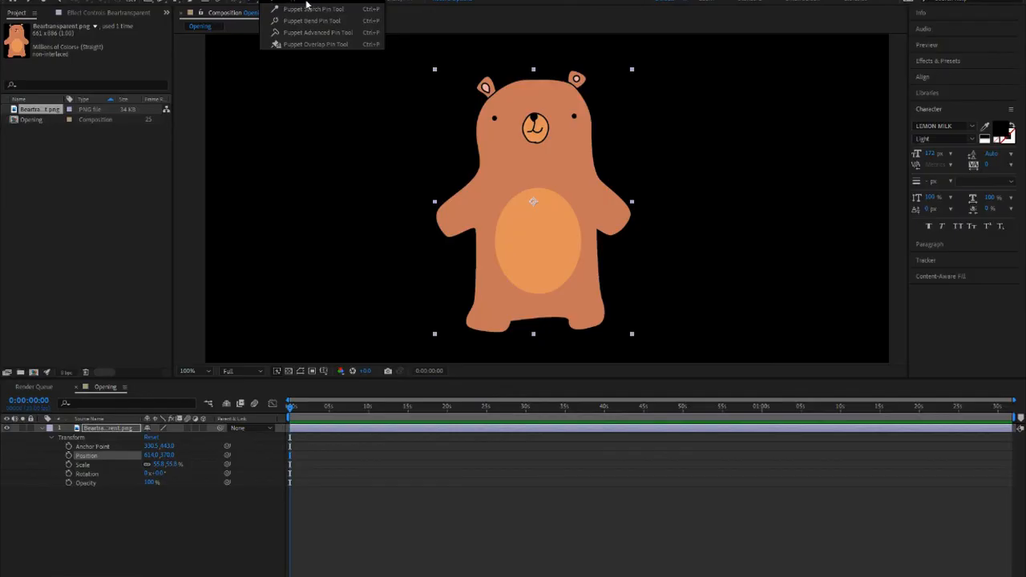
pyautogui.click(307, 4)
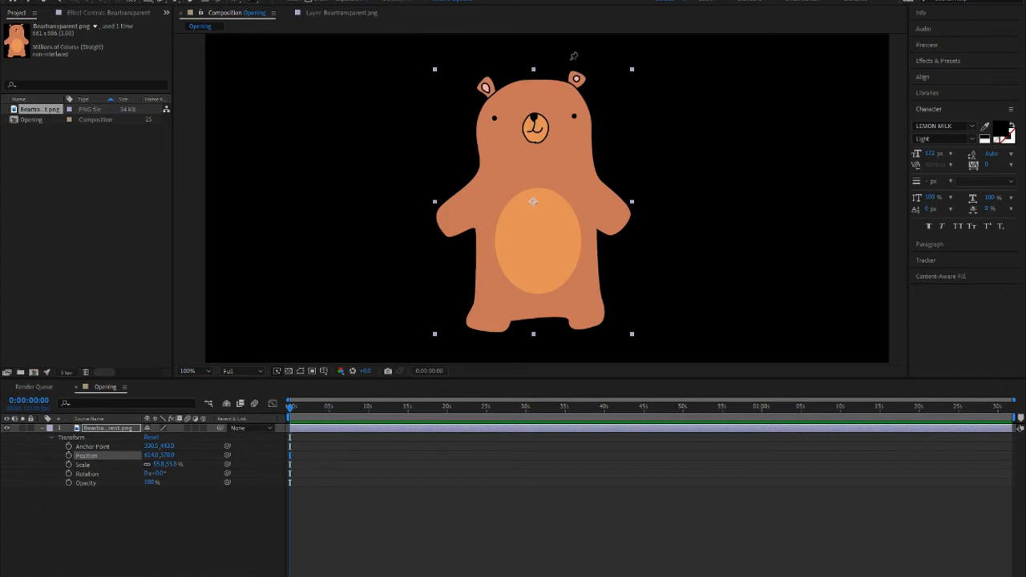
pyautogui.click(577, 78)
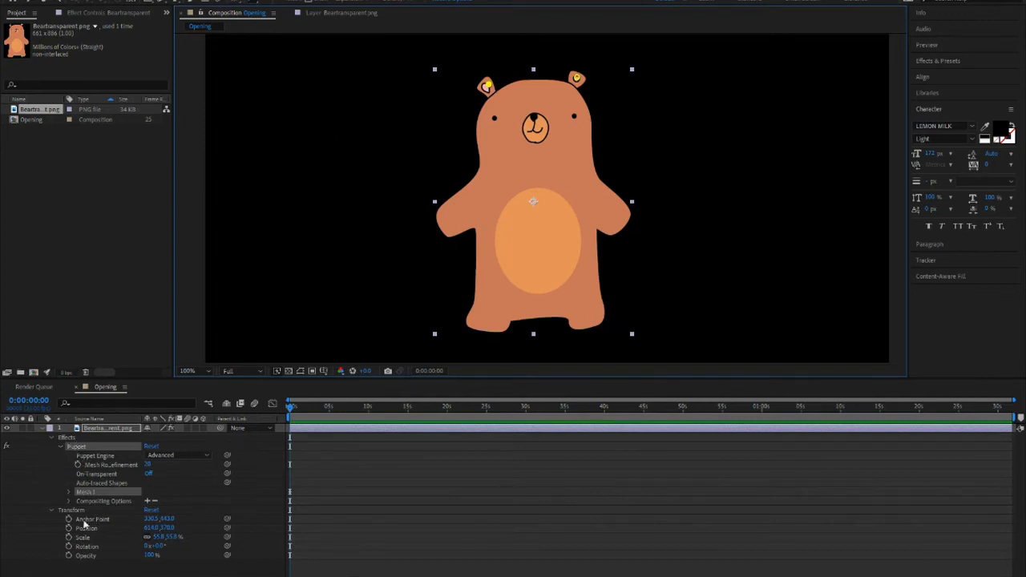
pyautogui.click(576, 78)
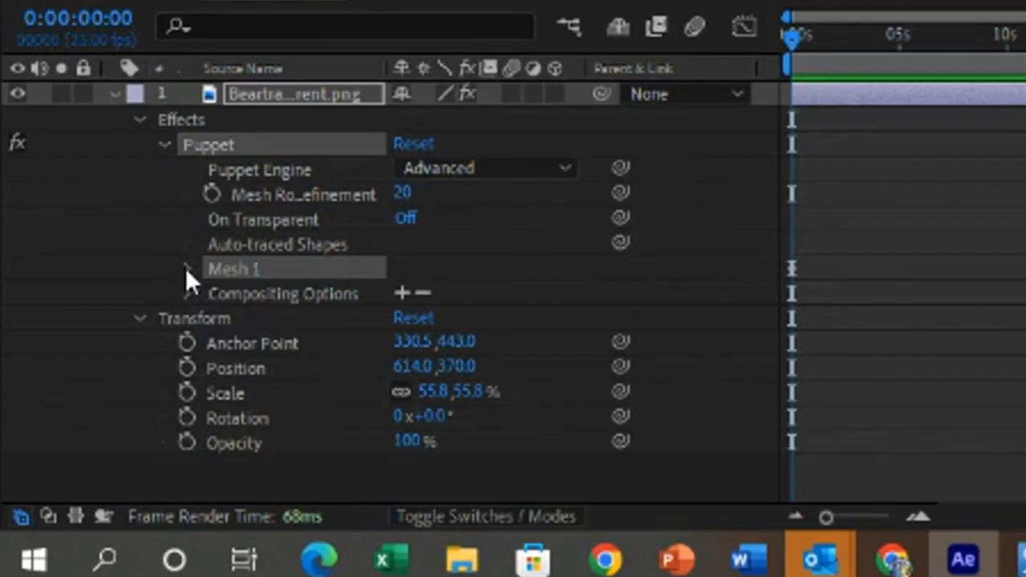
# Step: Expand Mesh 1's Deform group and Puppet Pin 1, and select the right-ear pin's Position keyframe at 0 seconds
pyautogui.click(187, 270)
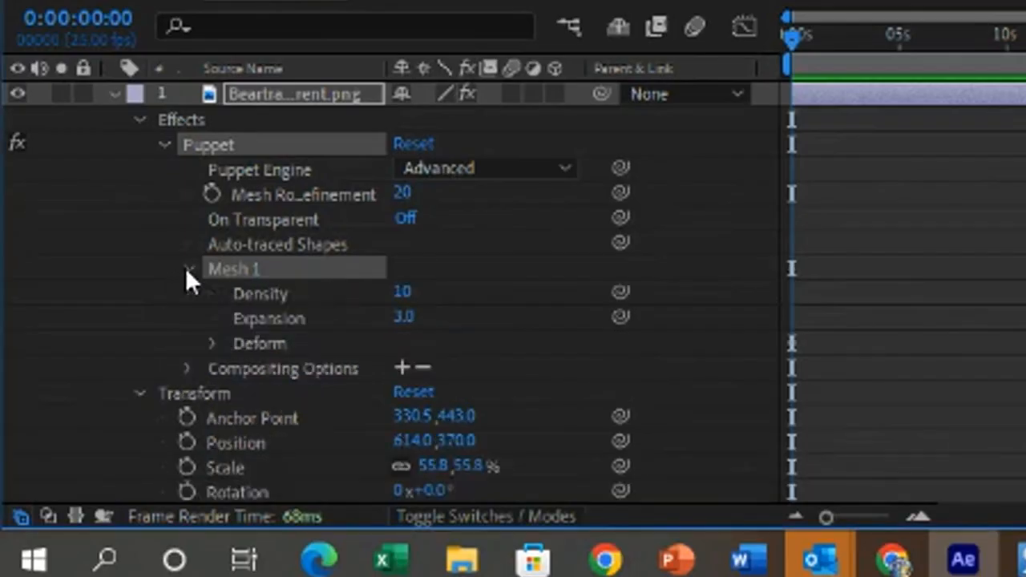
pyautogui.click(213, 344)
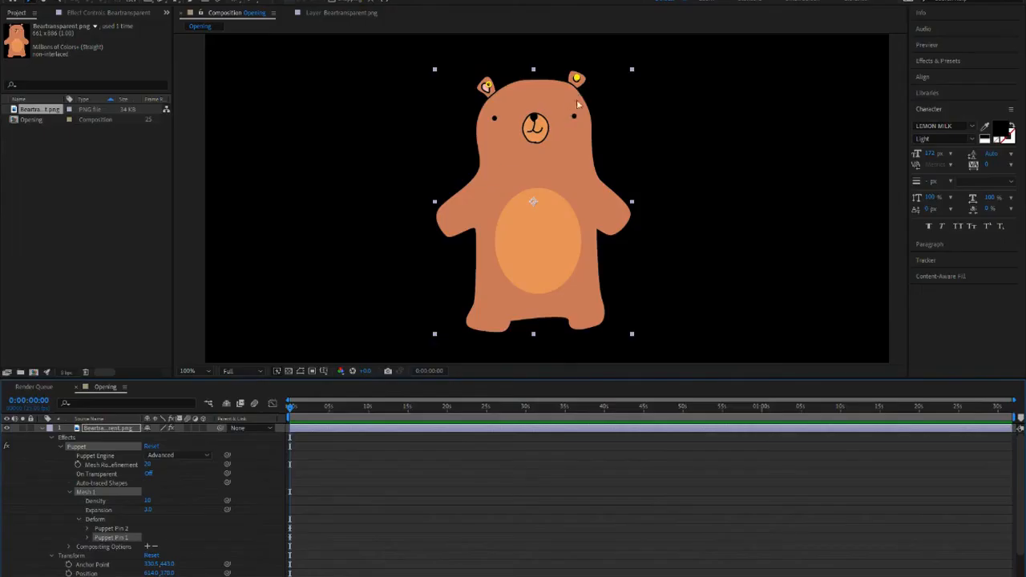
pyautogui.click(577, 80)
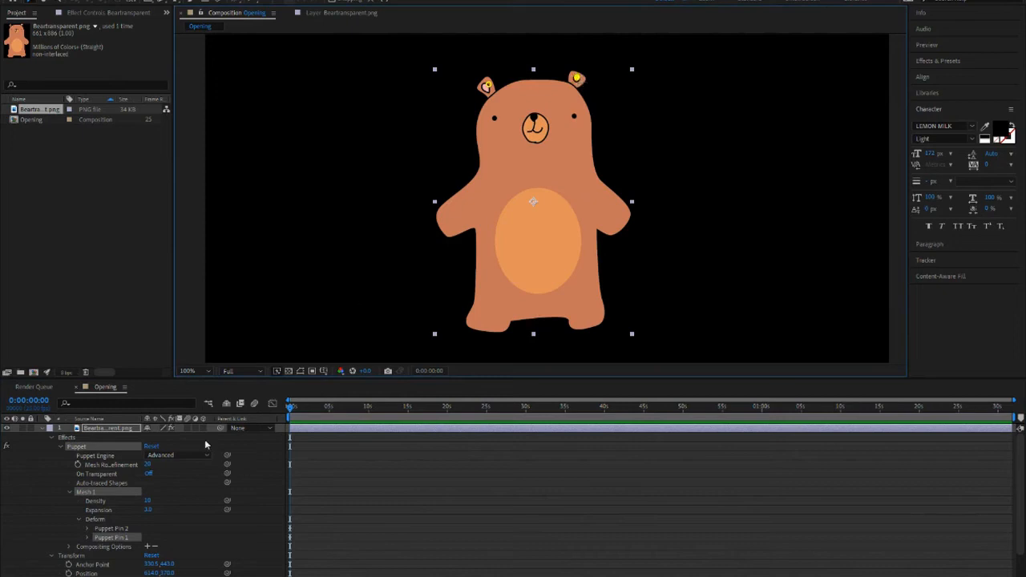
pyautogui.click(88, 538)
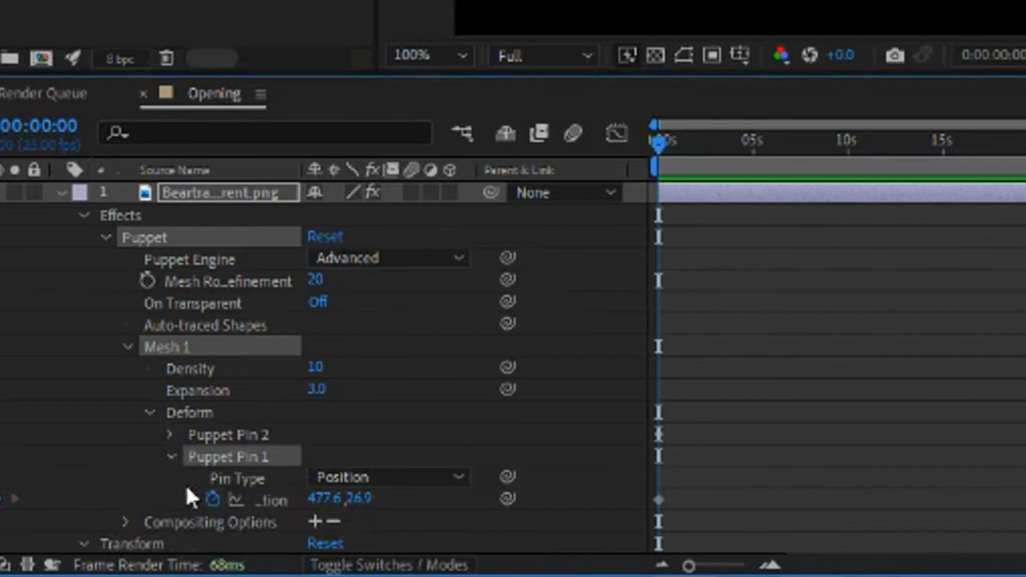
pyautogui.click(659, 502)
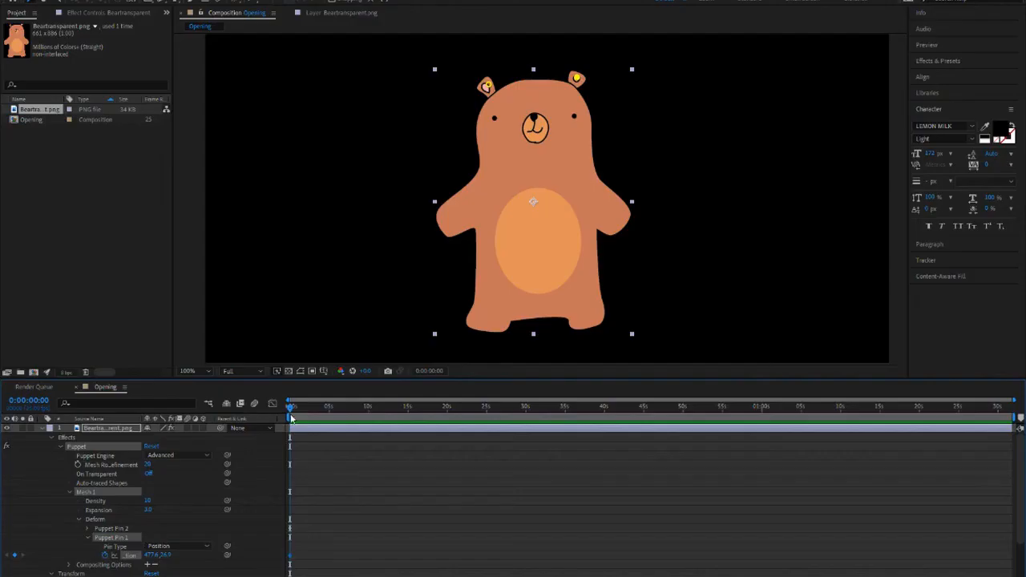
# Step: Zoom the timeline to the first 30 seconds and keyframe the right-ear pin slightly outward at 0:00:00:19
pyautogui.moveTo(1014, 400); pyautogui.dragTo(533, 400)
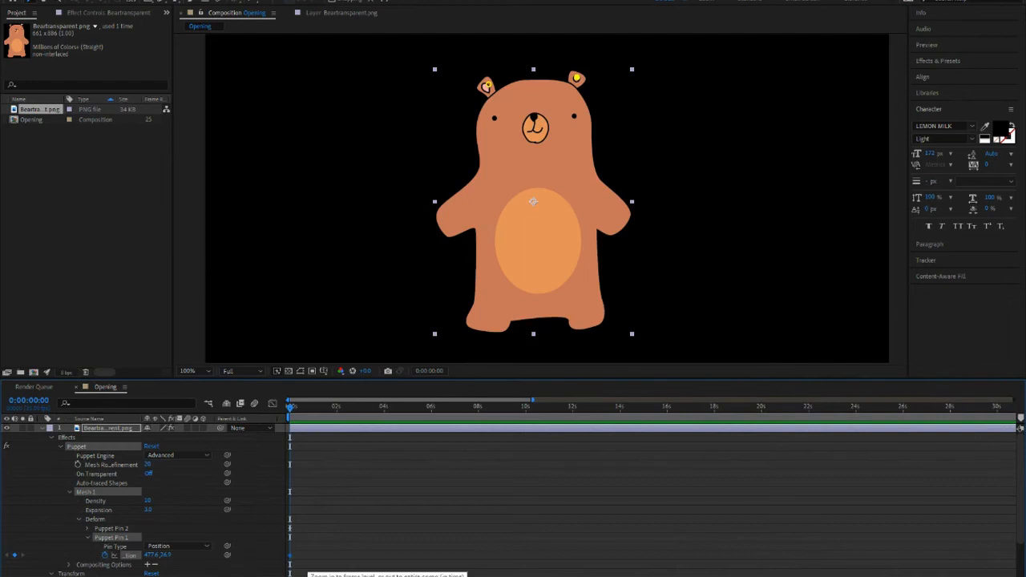
pyautogui.moveTo(292, 409); pyautogui.dragTo(307, 417)
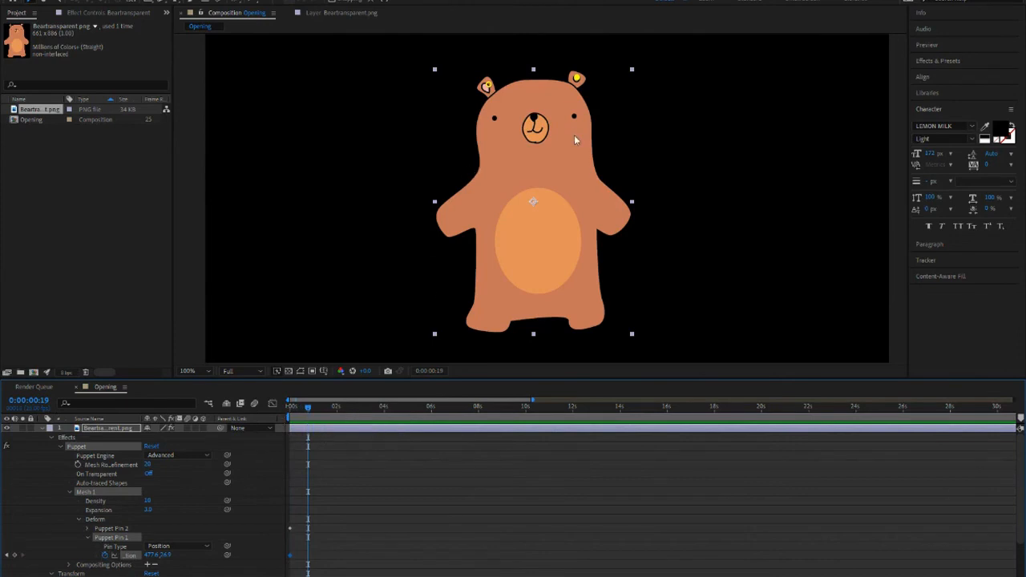
pyautogui.moveTo(586, 84); pyautogui.dragTo(586, 83)
pyautogui.press('space')
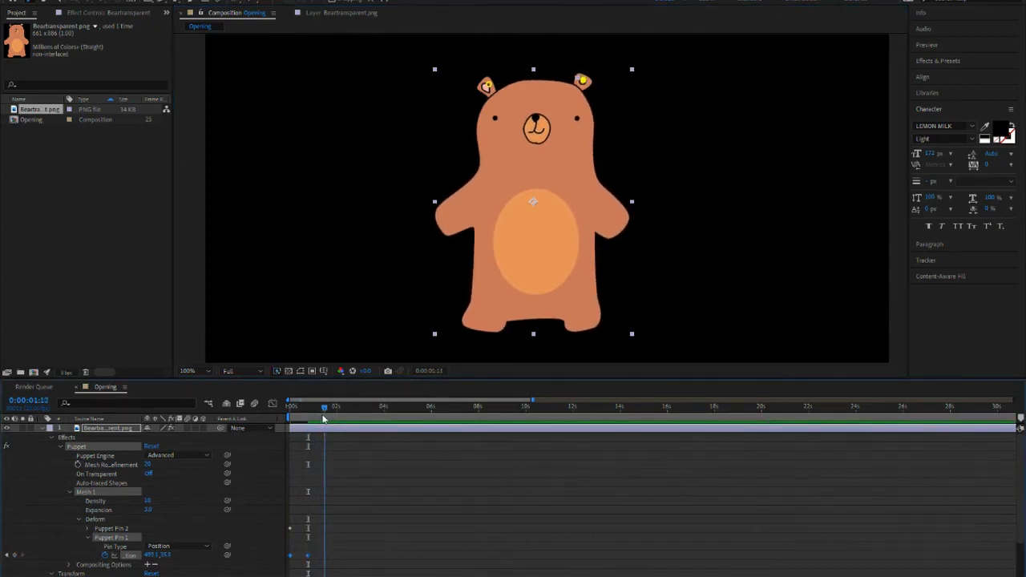
# Step: Add three more Position keyframes that swing the right-ear pin inward and outward at even intervals, and preview the ear wiggle
pyautogui.moveTo(582, 80); pyautogui.dragTo(575, 80)
pyautogui.moveTo(328, 409); pyautogui.dragTo(349, 409)
pyautogui.moveTo(576, 81); pyautogui.dragTo(583, 81)
pyautogui.click(368, 416)
pyautogui.moveTo(583, 81); pyautogui.dragTo(579, 80)
pyautogui.press('Home')
pyautogui.press('space')
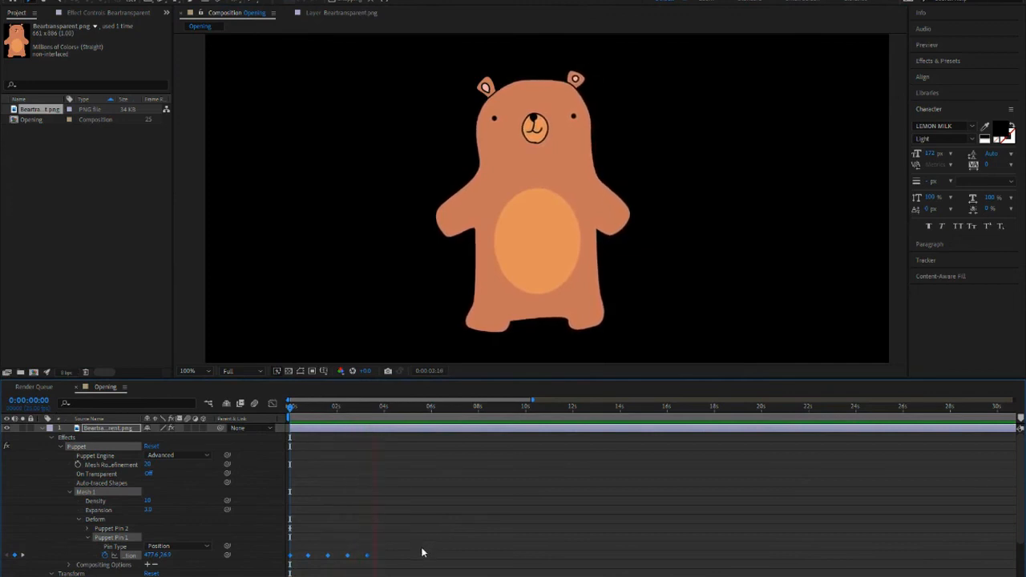
pyautogui.press('space')
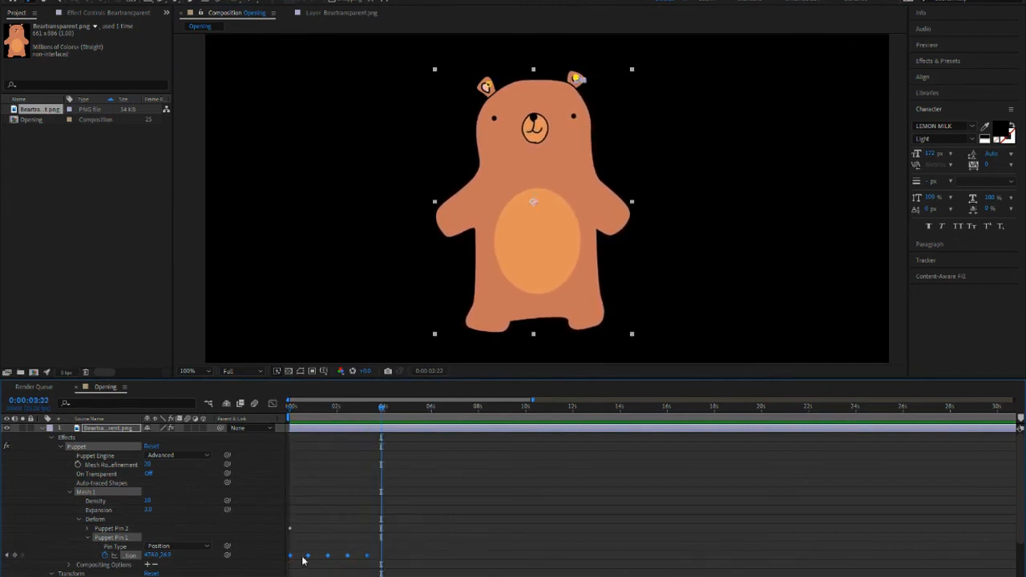
# Step: Move Puppet Pin 1's keyframes closer together within the first two seconds, and preview the faster ear wiggle
pyautogui.moveTo(308, 557); pyautogui.dragTo(300, 556)
pyautogui.click(333, 553)
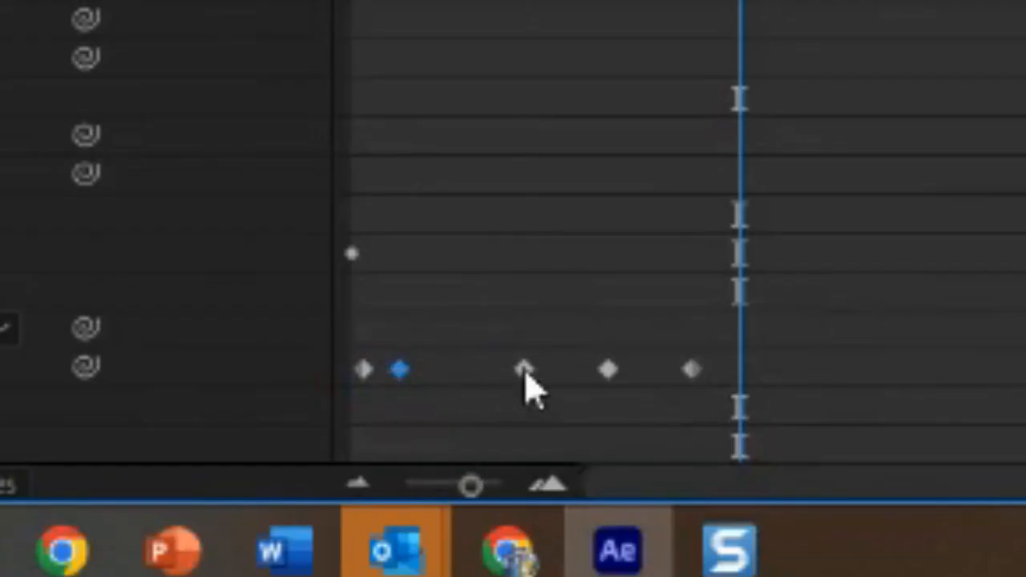
pyautogui.moveTo(526, 373); pyautogui.dragTo(441, 376)
pyautogui.click(584, 371)
pyautogui.moveTo(574, 361); pyautogui.dragTo(577, 414)
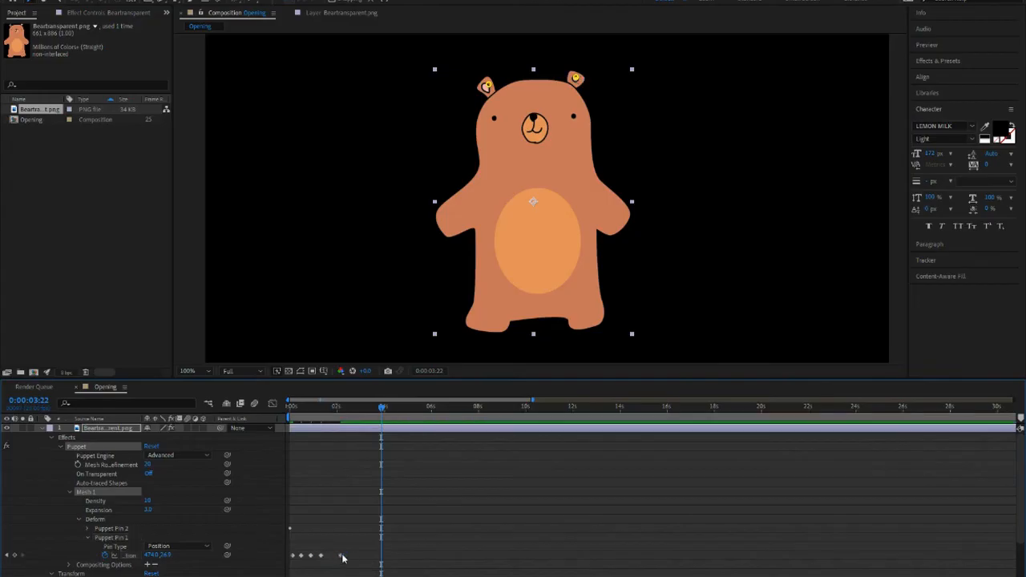
pyautogui.moveTo(342, 556); pyautogui.dragTo(329, 557)
pyautogui.moveTo(334, 408); pyautogui.dragTo(209, 411)
pyautogui.press('space')
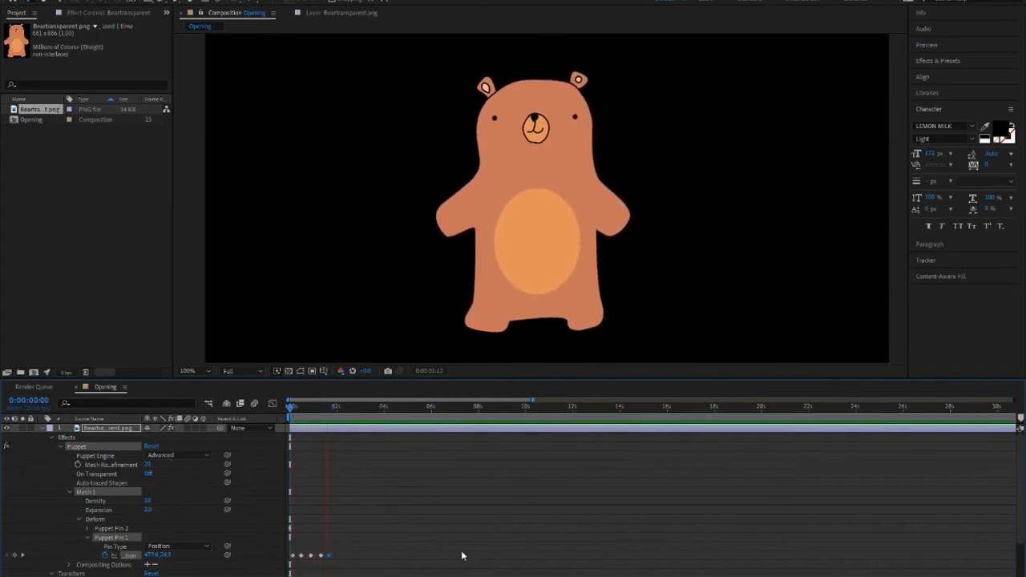
pyautogui.click(380, 552)
# Step: Animate the left-ear pin, Puppet Pin 2, with small alternating Position keyframes from 0 seconds to 0:00:01:19
pyautogui.moveTo(344, 409); pyautogui.dragTo(279, 423)
pyautogui.click(88, 529)
pyautogui.moveTo(488, 84); pyautogui.dragTo(486, 86)
pyautogui.click(323, 407)
pyautogui.click(332, 407)
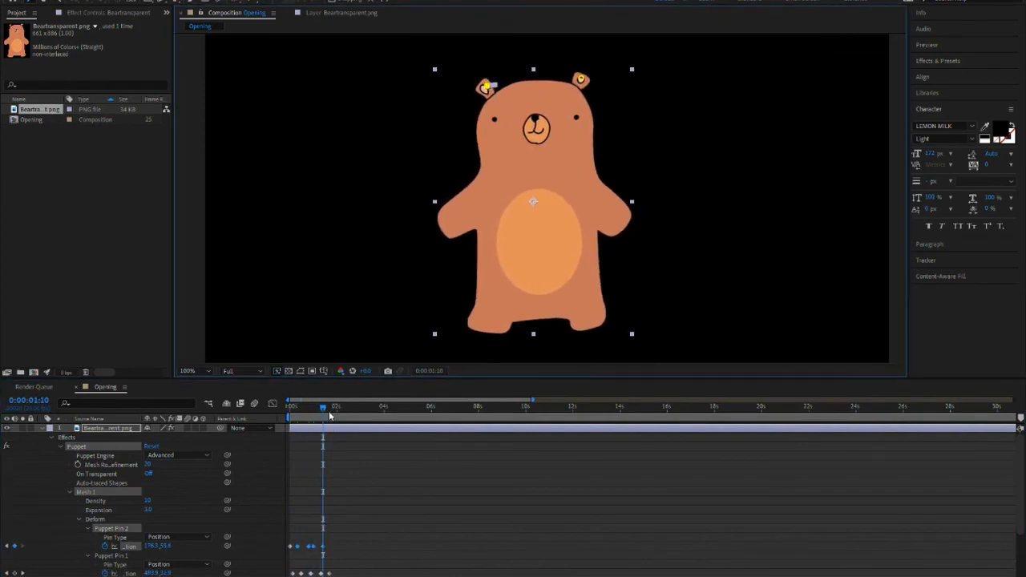
pyautogui.moveTo(580, 80); pyautogui.dragTo(576, 78)
pyautogui.moveTo(487, 86); pyautogui.dragTo(493, 86)
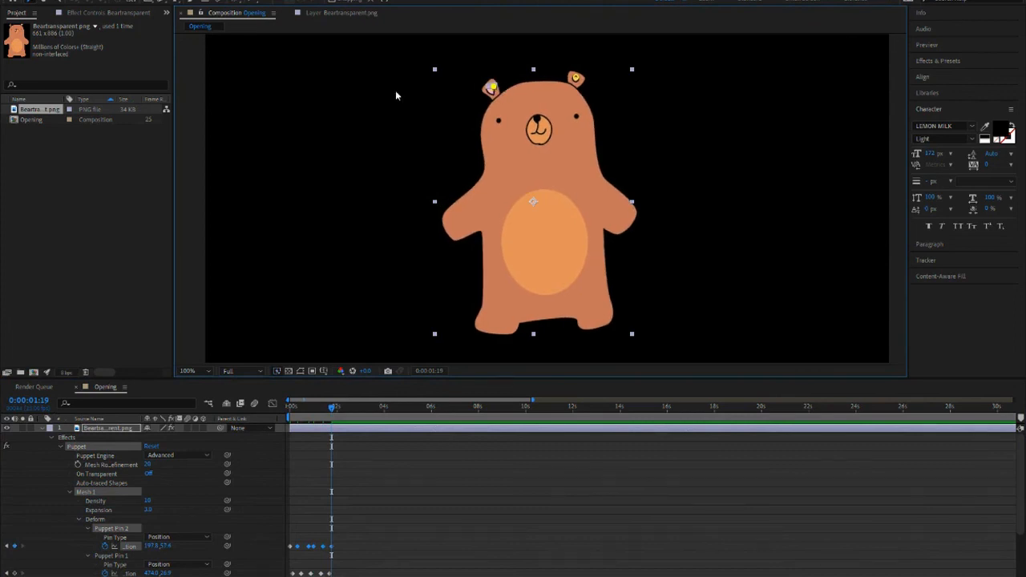
# Step: Try an extra puppet pin on the bear's left cheek with the mesh shown, then hide the mesh and delete the pin
pyautogui.click(311, 2)
pyautogui.click(509, 148)
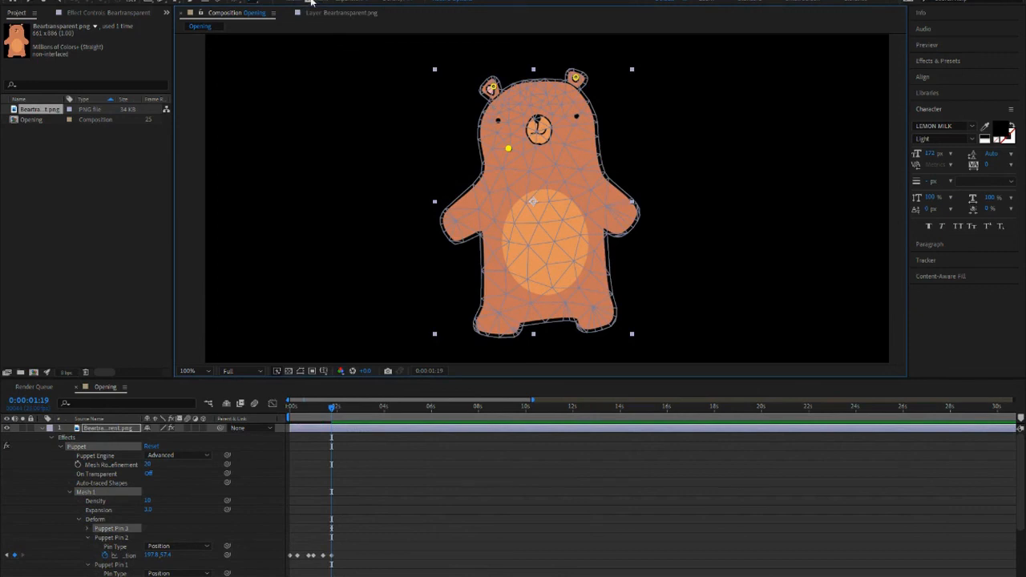
pyautogui.click(311, 2)
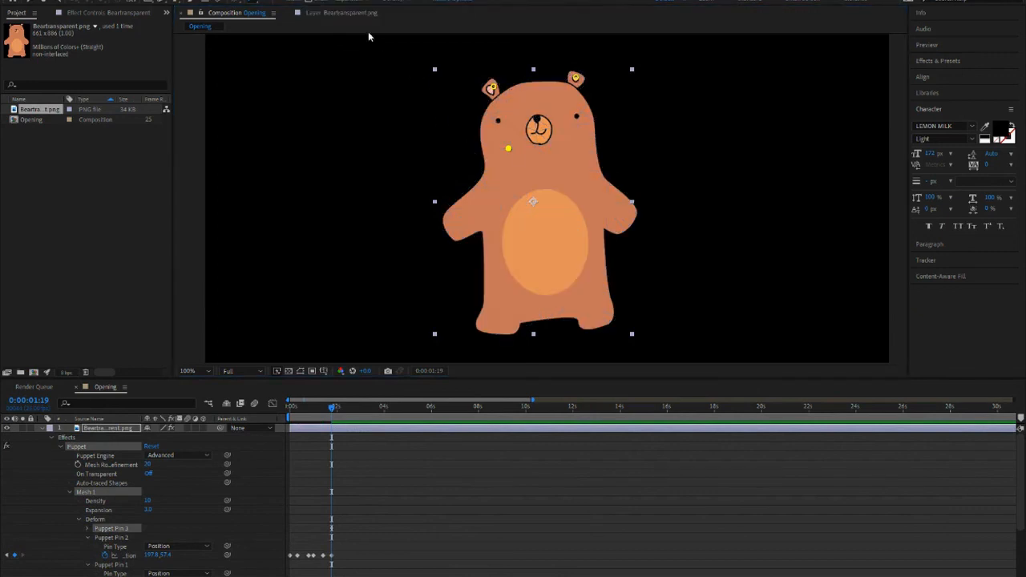
pyautogui.press('Delete')
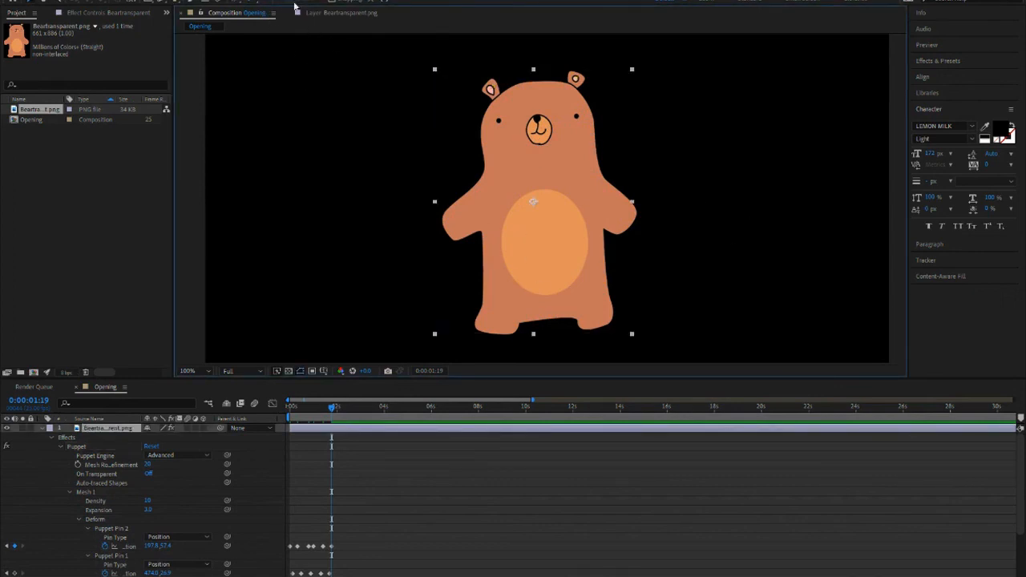
# Step: Nudge the bear slightly left, switch back to the puppet pin tool, and preview the two-ear animation from 0 seconds
pyautogui.moveTo(494, 235); pyautogui.dragTo(490, 234)
pyautogui.click(259, 2)
pyautogui.click(307, 2)
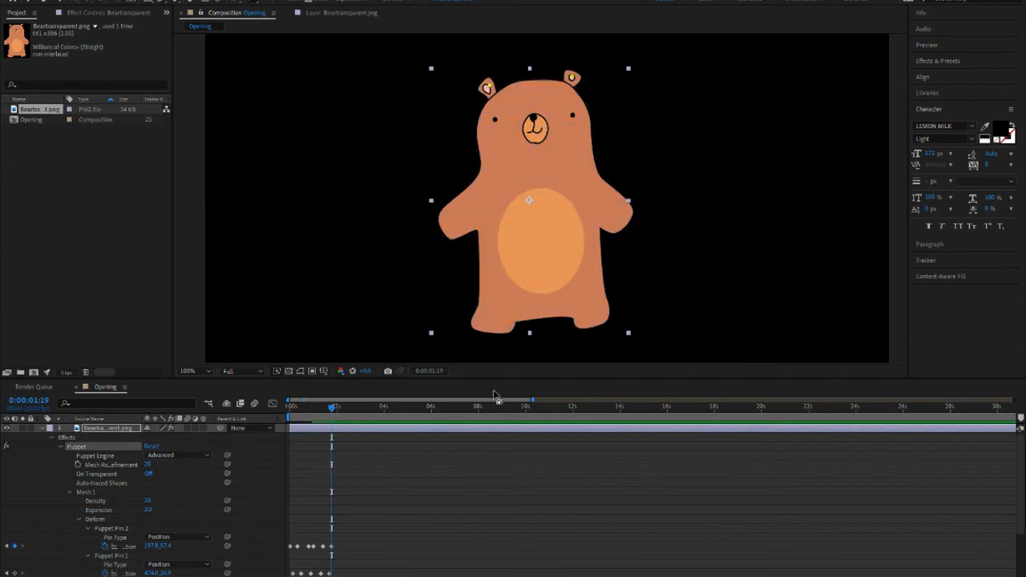
pyautogui.moveTo(334, 422); pyautogui.dragTo(286, 426)
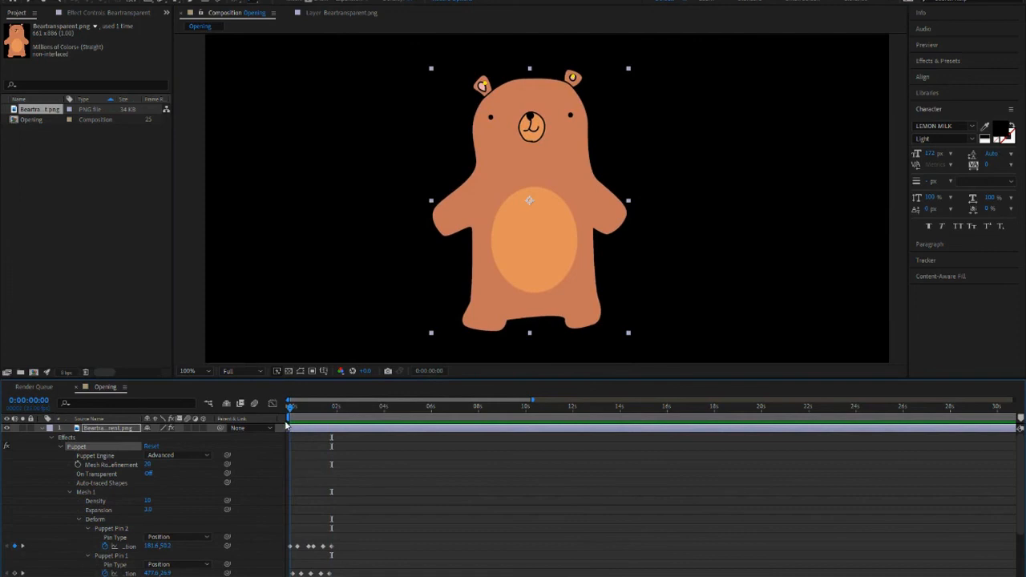
pyautogui.press('space')
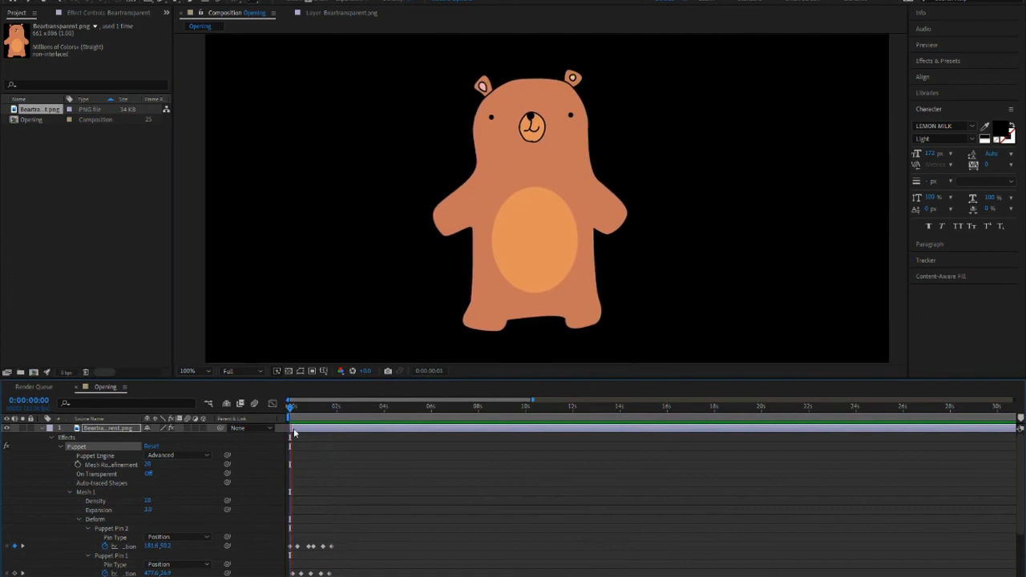